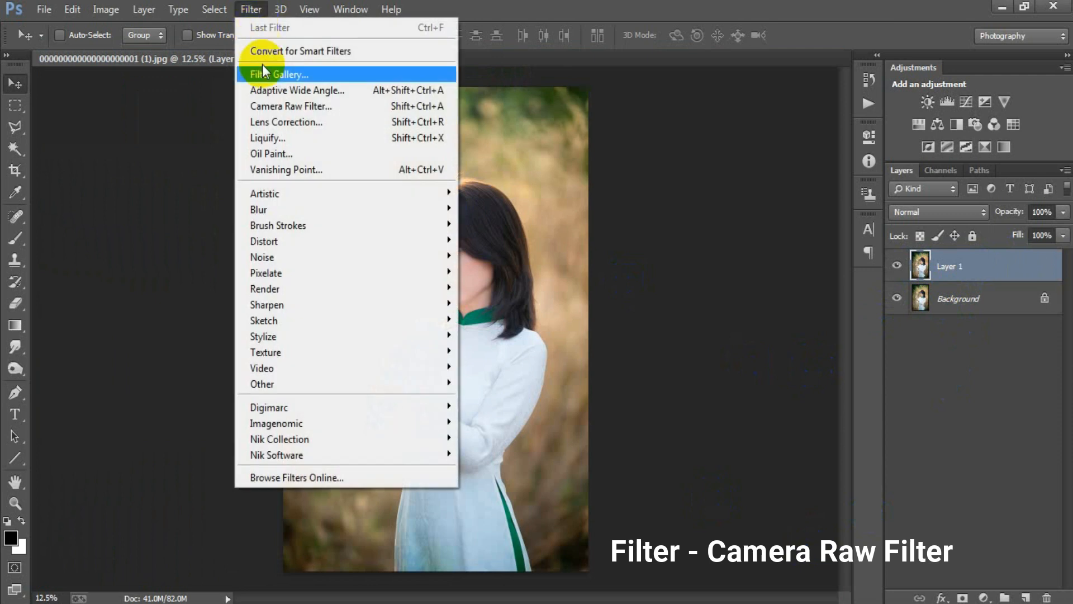
# Open the Camera Raw filter on Layer 1 and set the white balance to Temperature +6 and Tint +20
pyautogui.click(324, 105)
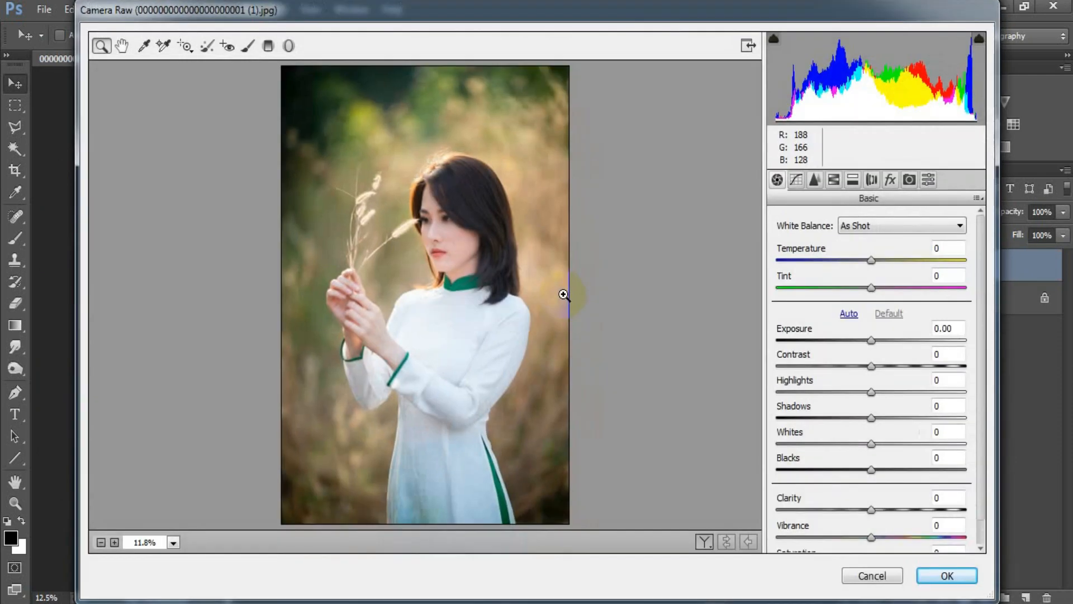
pyautogui.moveTo(872, 265); pyautogui.dragTo(892, 287)
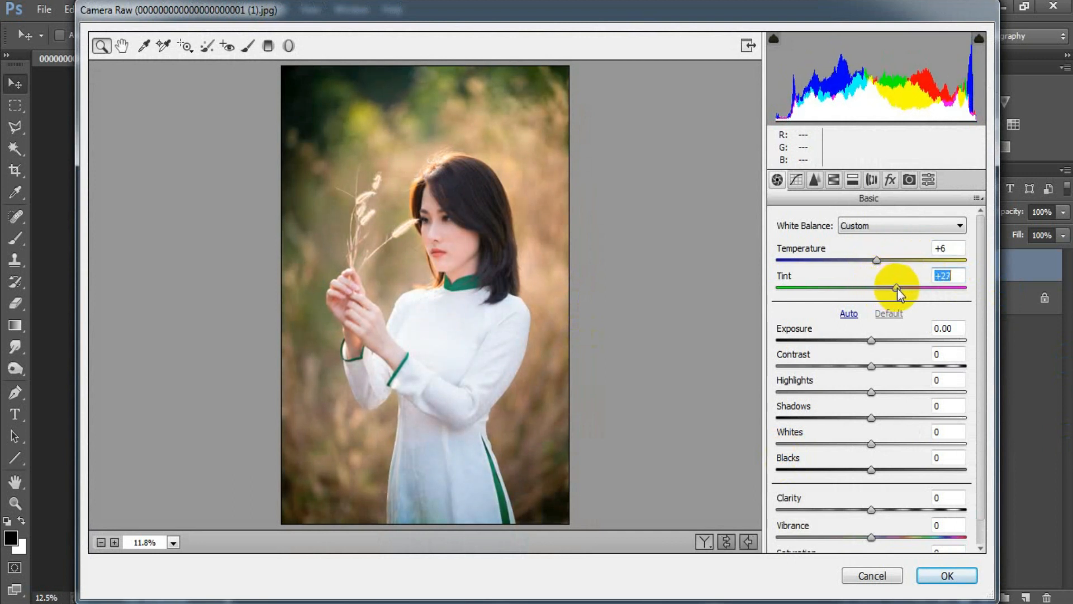
pyautogui.moveTo(891, 290); pyautogui.dragTo(890, 291)
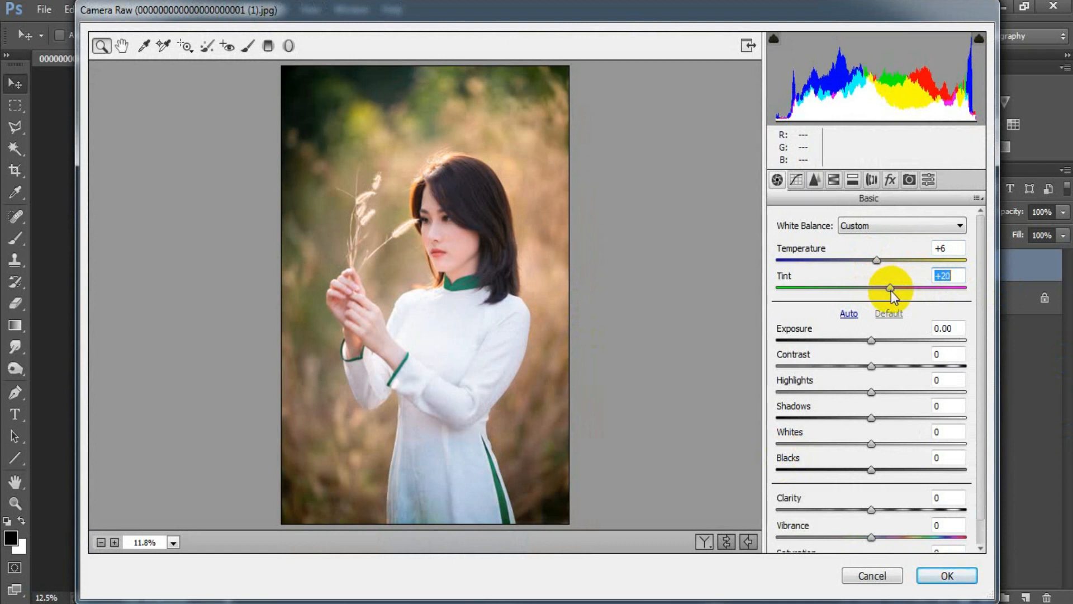
# Adjust the basic tones to Contrast -8, Highlights -24, Shadows +10, Whites -28 and Blacks +18
pyautogui.moveTo(871, 365); pyautogui.dragTo(865, 366)
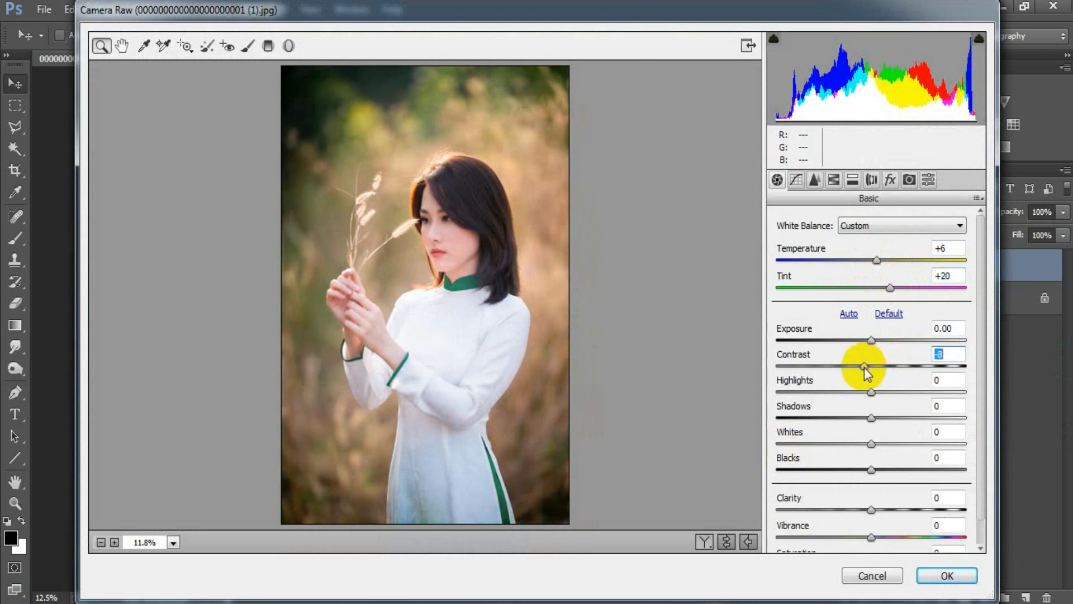
pyautogui.moveTo(871, 392); pyautogui.dragTo(845, 401)
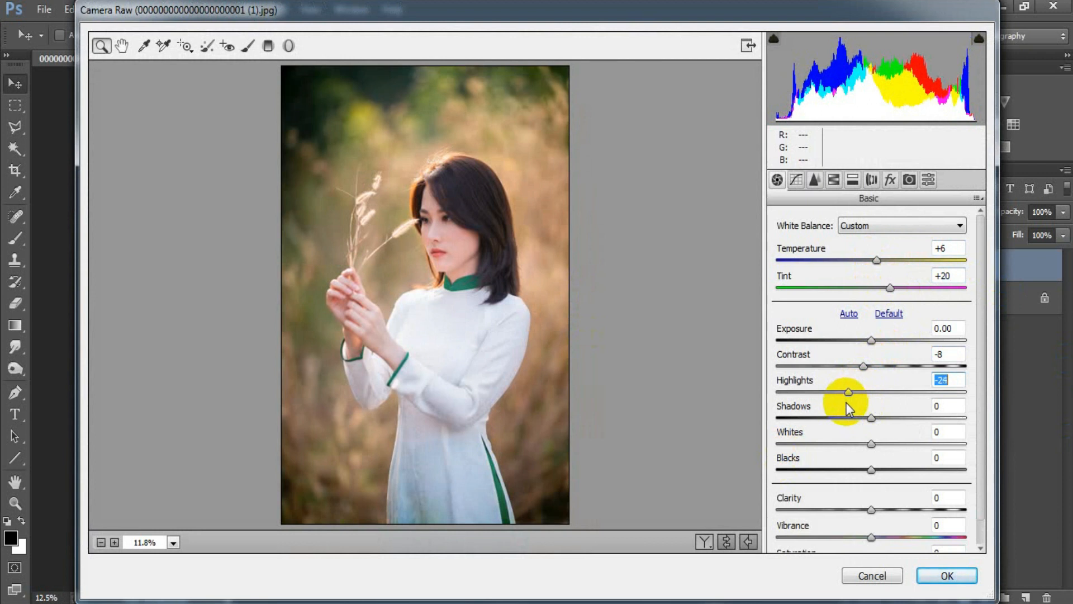
pyautogui.moveTo(872, 418); pyautogui.dragTo(844, 446)
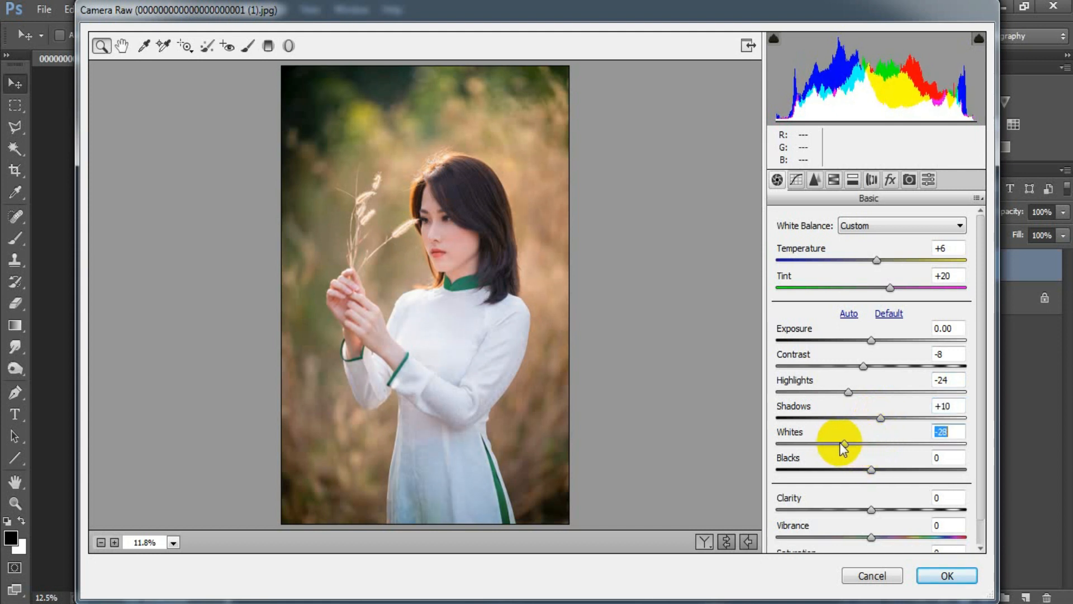
pyautogui.moveTo(871, 470); pyautogui.dragTo(889, 469)
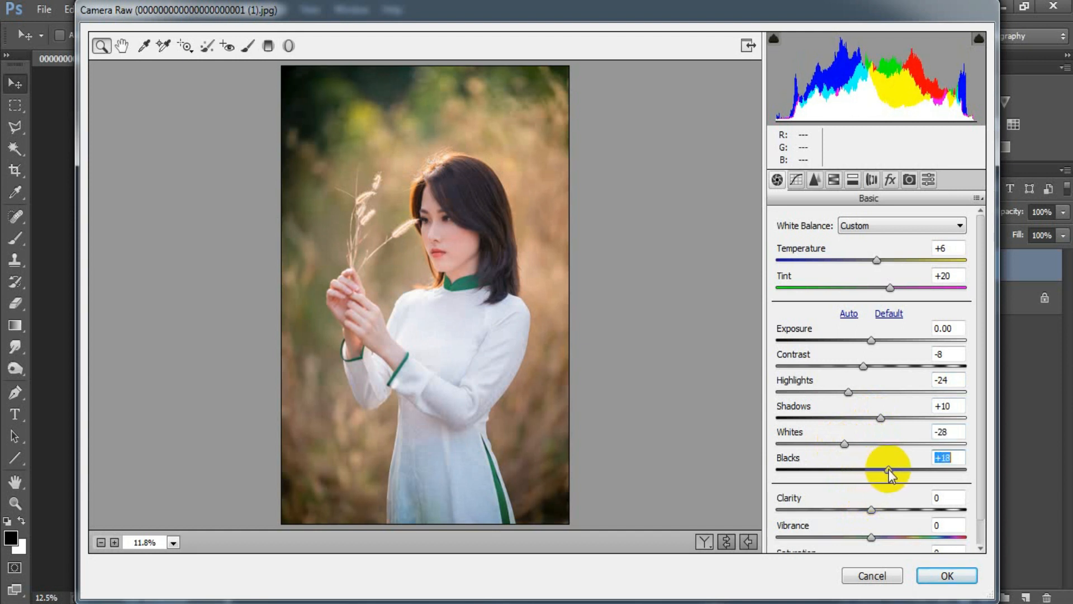
# Raise the photo's Clarity to +20 and its Vibrance to +22
pyautogui.moveTo(982, 451); pyautogui.dragTo(981, 494)
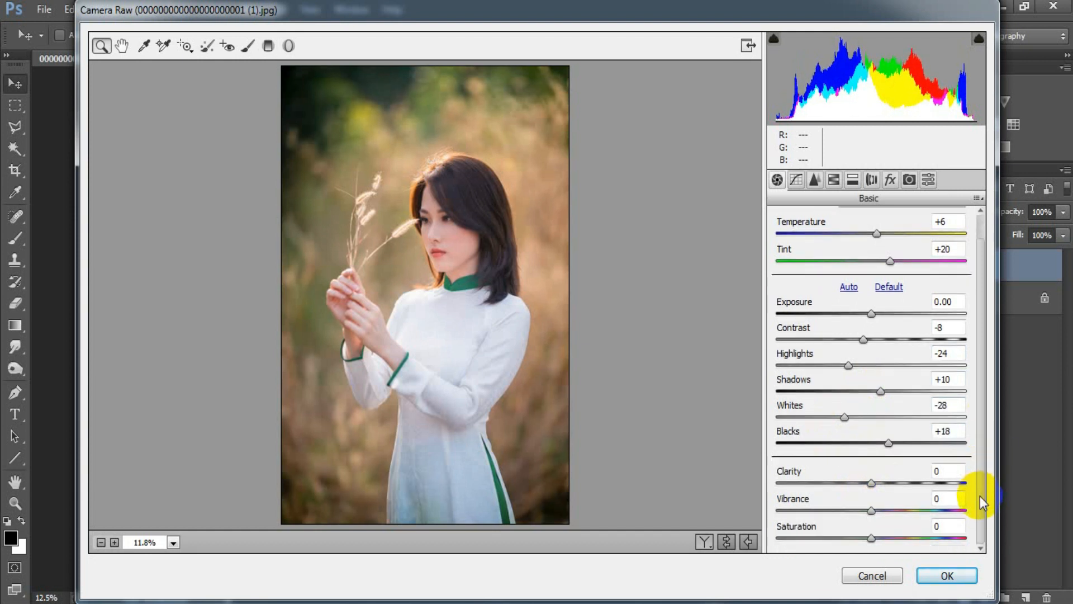
pyautogui.moveTo(871, 484); pyautogui.dragTo(891, 513)
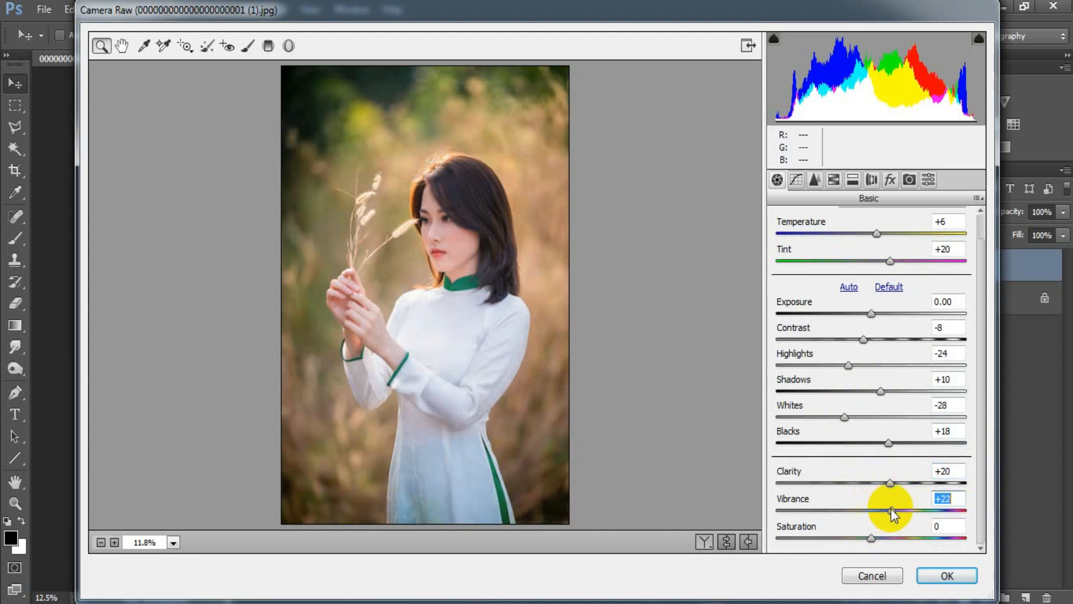
pyautogui.click(949, 497)
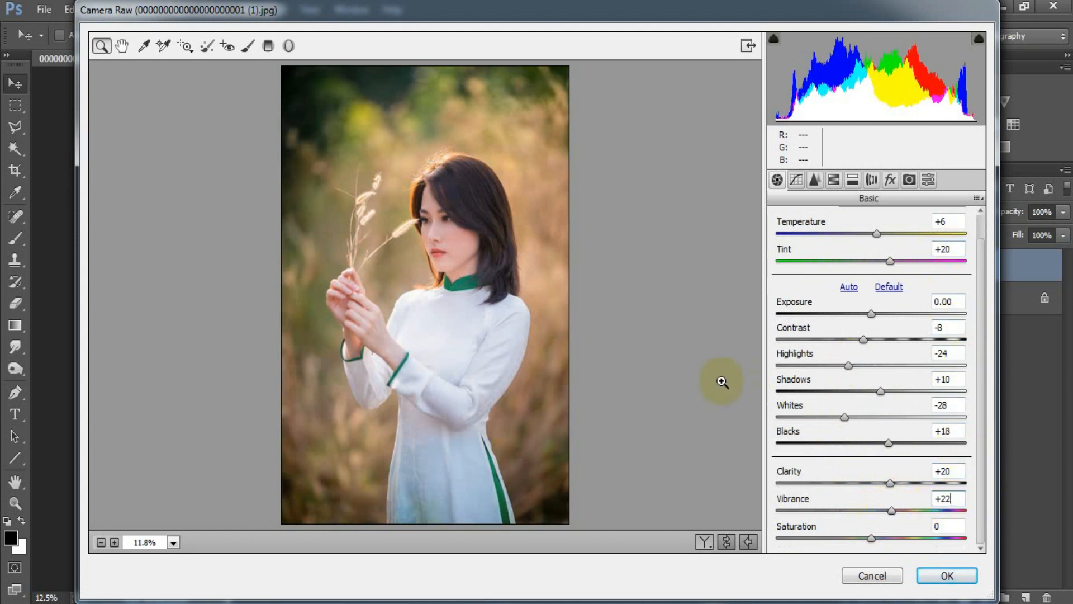
# Sharpen the photo with an Amount of 16 and Masking of 10
pyautogui.click(816, 179)
pyautogui.moveTo(774, 244); pyautogui.dragTo(790, 249)
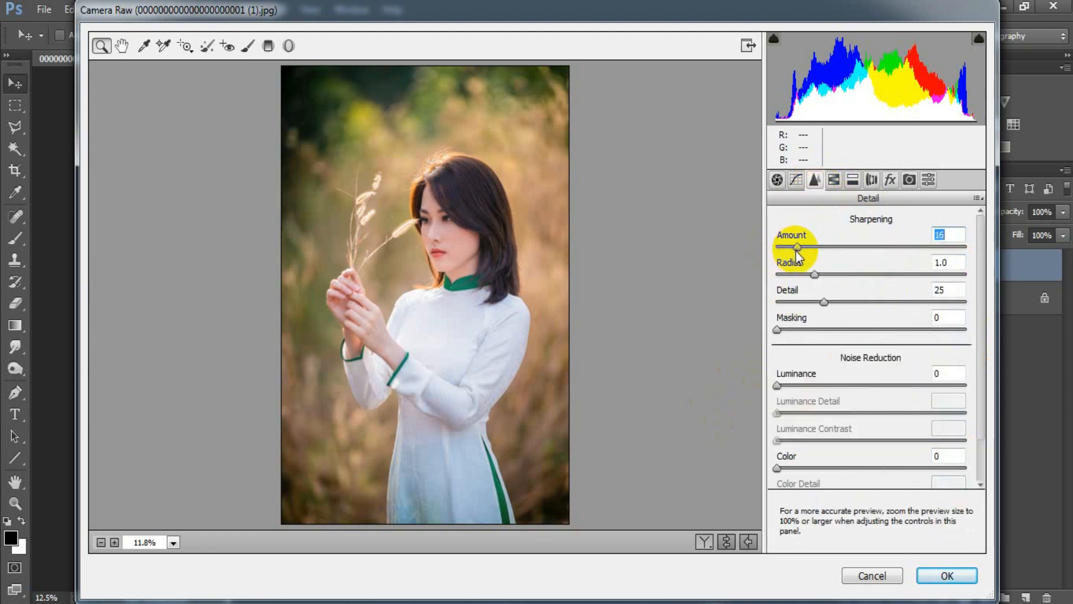
pyautogui.moveTo(777, 330); pyautogui.dragTo(801, 331)
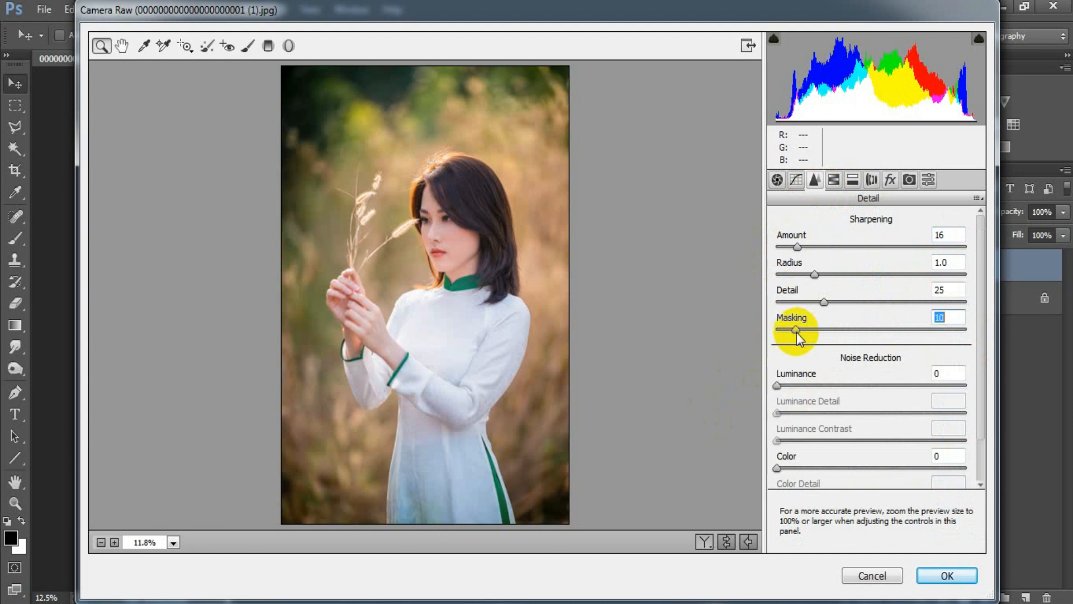
# Apply noise reduction to the photo with Luminance 22 and Color 25
pyautogui.moveTo(779, 385); pyautogui.dragTo(819, 383)
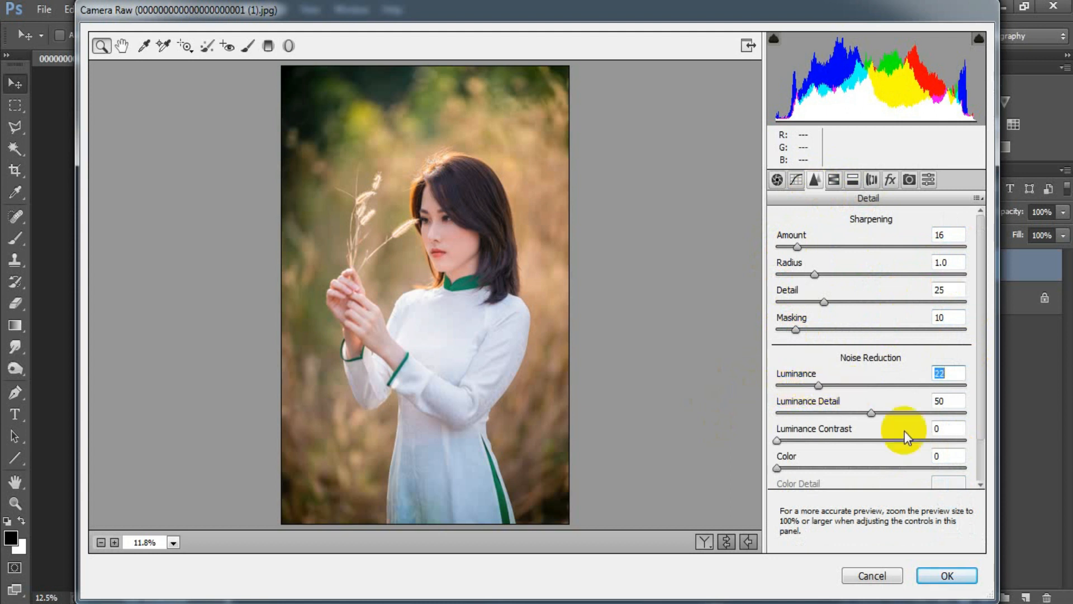
pyautogui.moveTo(777, 468); pyautogui.dragTo(819, 467)
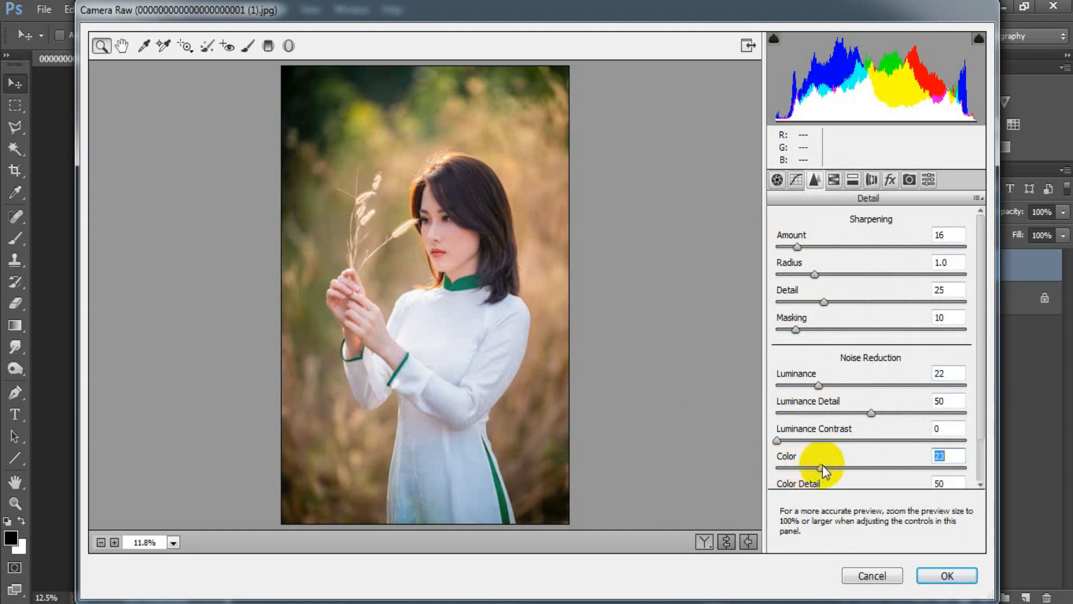
pyautogui.click(953, 458)
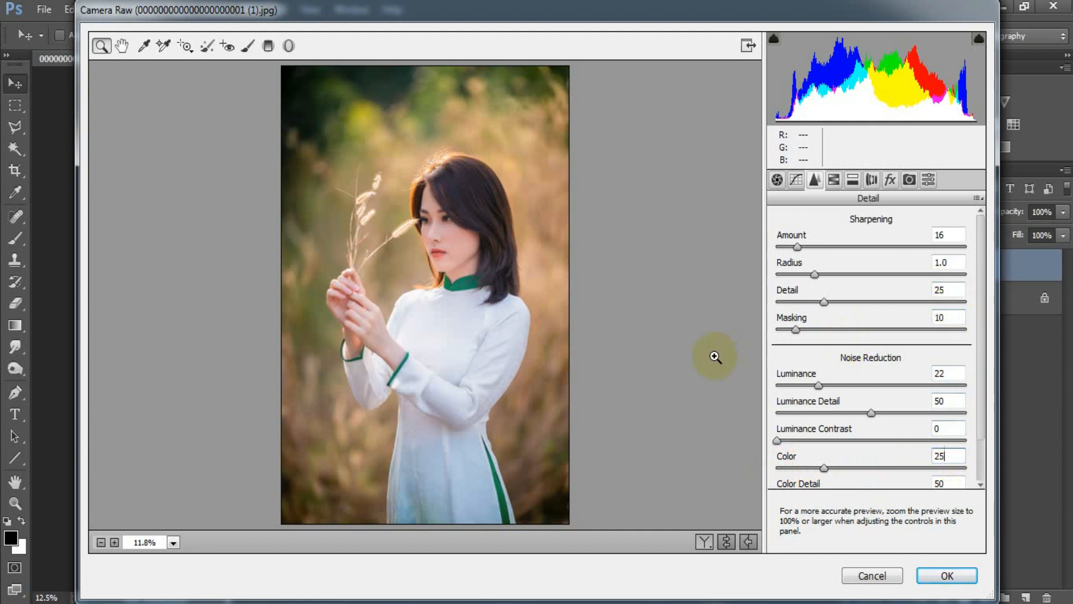
# Shift the HSL hues to Reds +39, Oranges -4, Yellows -100, Aquas +43 and Blues -41
pyautogui.click(837, 186)
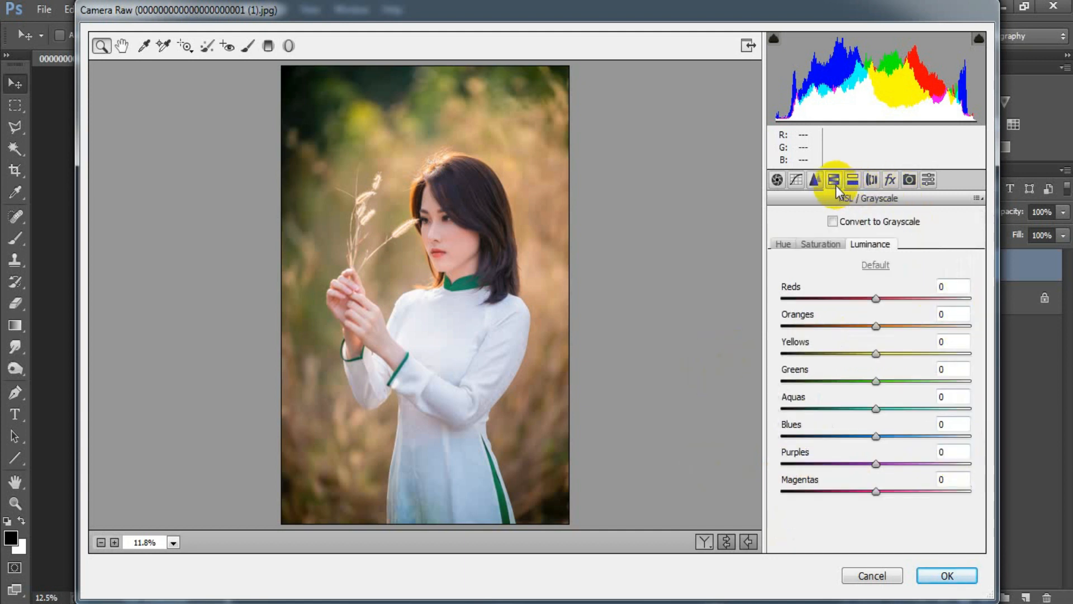
pyautogui.click(784, 244)
pyautogui.moveTo(876, 298); pyautogui.dragTo(914, 299)
pyautogui.moveTo(878, 332); pyautogui.dragTo(875, 330)
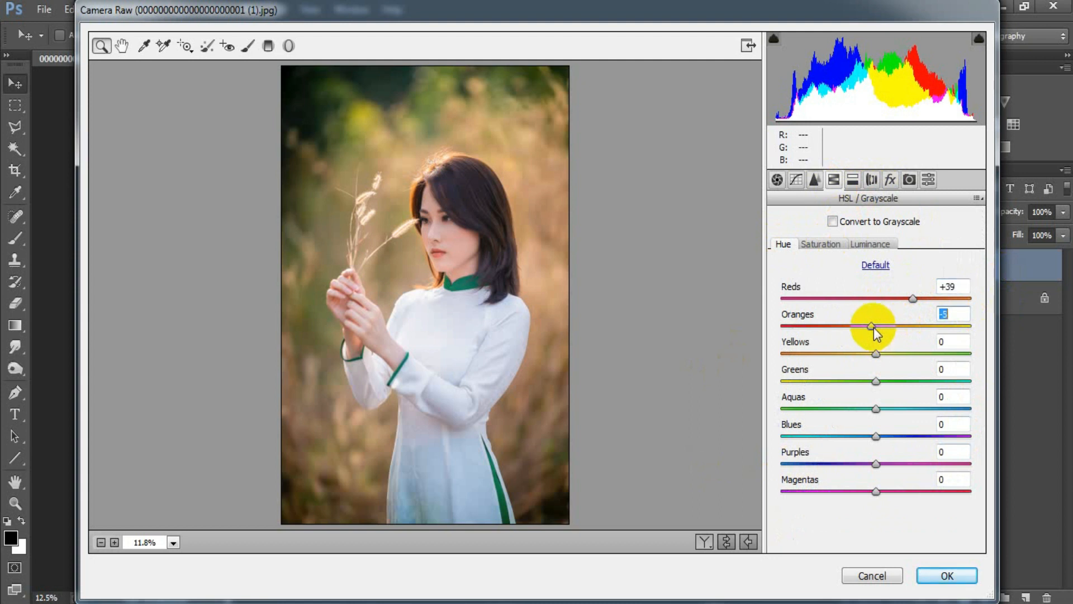
pyautogui.moveTo(876, 327); pyautogui.dragTo(874, 327)
pyautogui.moveTo(891, 353); pyautogui.dragTo(772, 352)
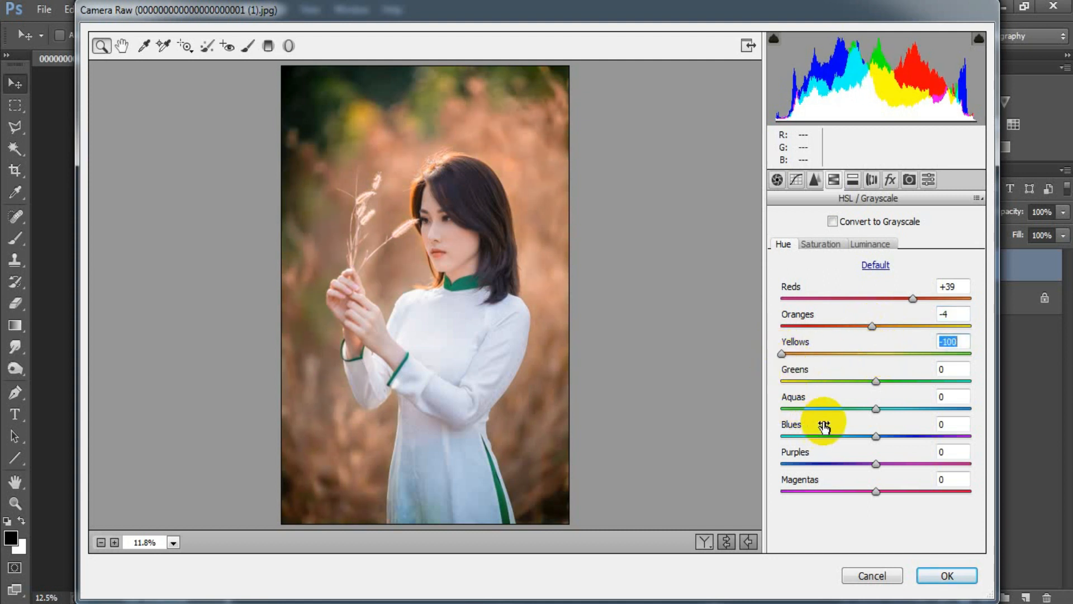
pyautogui.moveTo(877, 410); pyautogui.dragTo(912, 412)
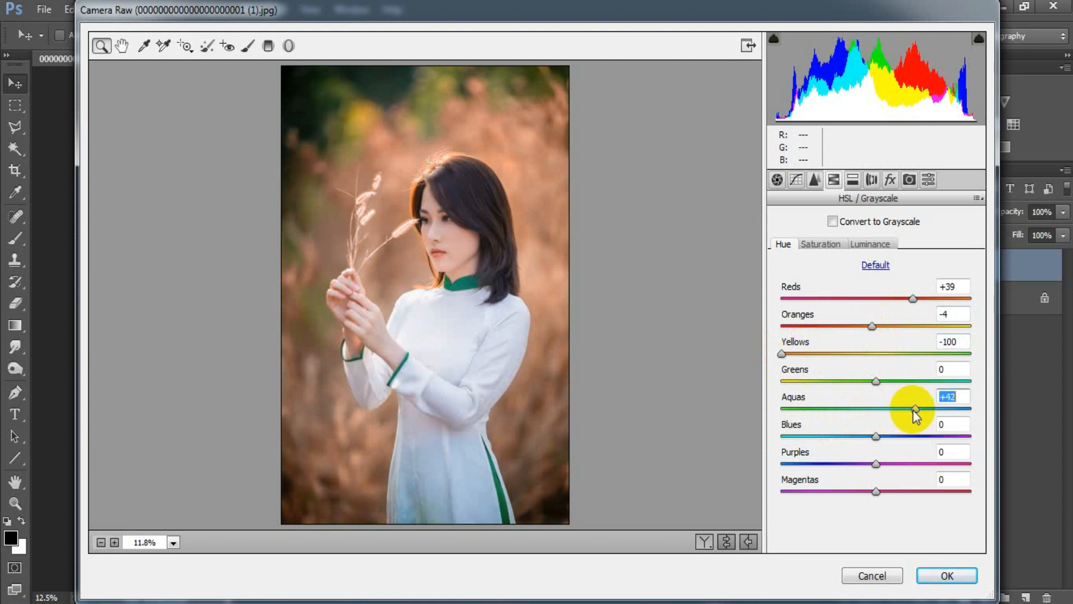
pyautogui.moveTo(876, 437); pyautogui.dragTo(838, 437)
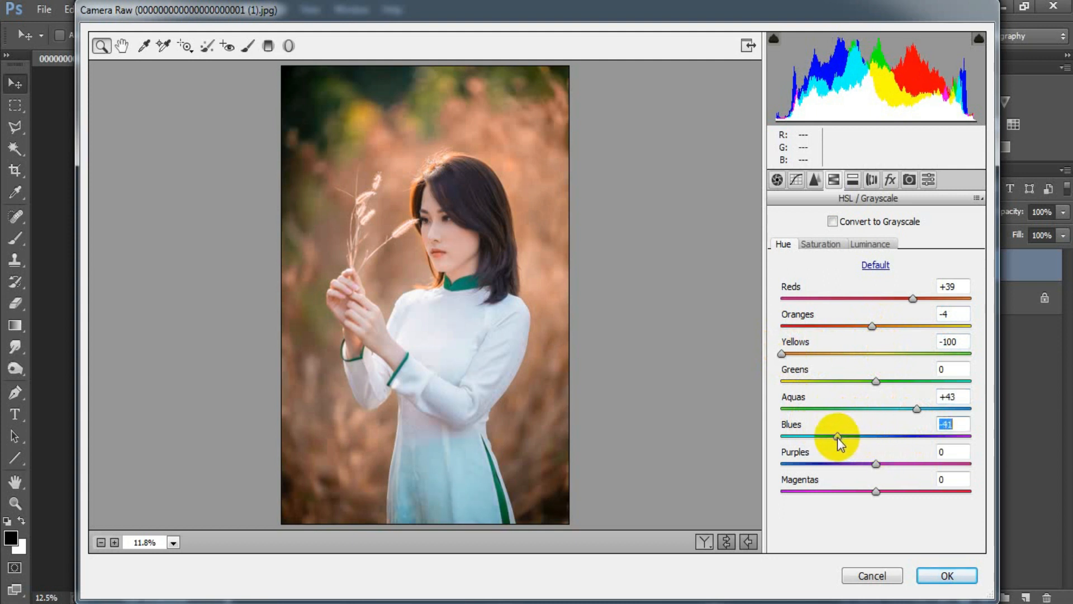
pyautogui.click(957, 426)
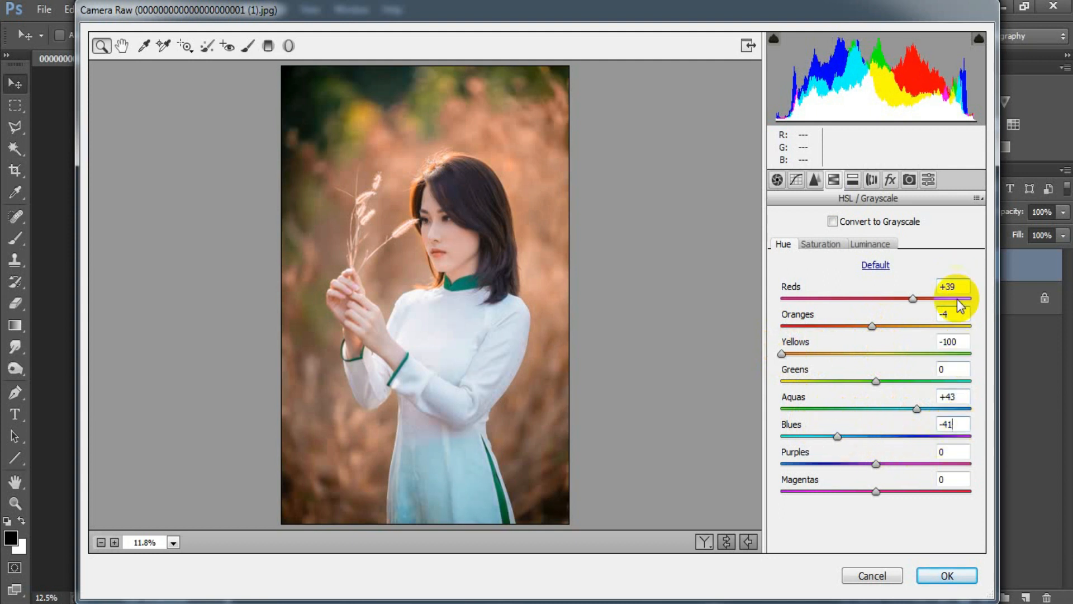
# Set the HSL saturation to Reds +10, Oranges +16, Greens -100, Blues -61, Purples -100 and Magentas -100
pyautogui.click(819, 243)
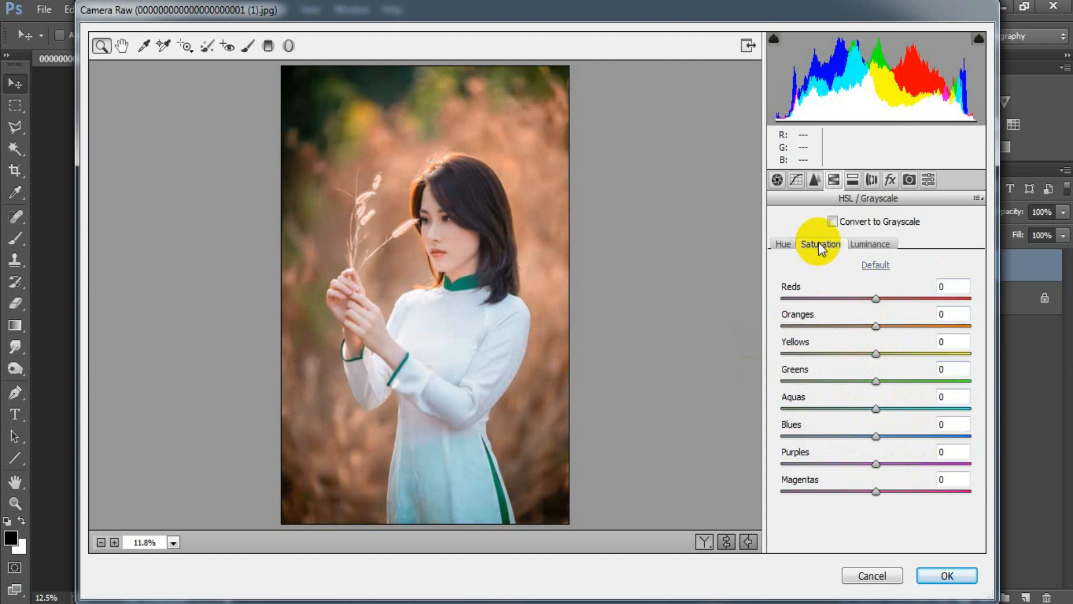
pyautogui.moveTo(877, 293)
pyautogui.mouseDown()
pyautogui.moveTo(888, 308)
pyautogui.moveTo(882, 302)
pyautogui.mouseUp()
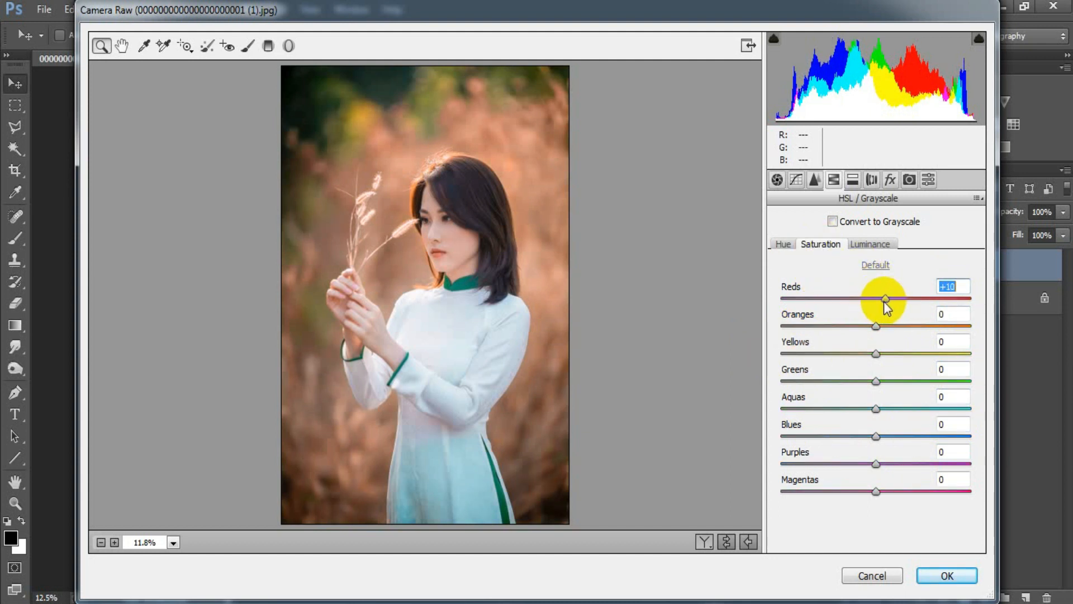
pyautogui.moveTo(876, 327); pyautogui.dragTo(892, 327)
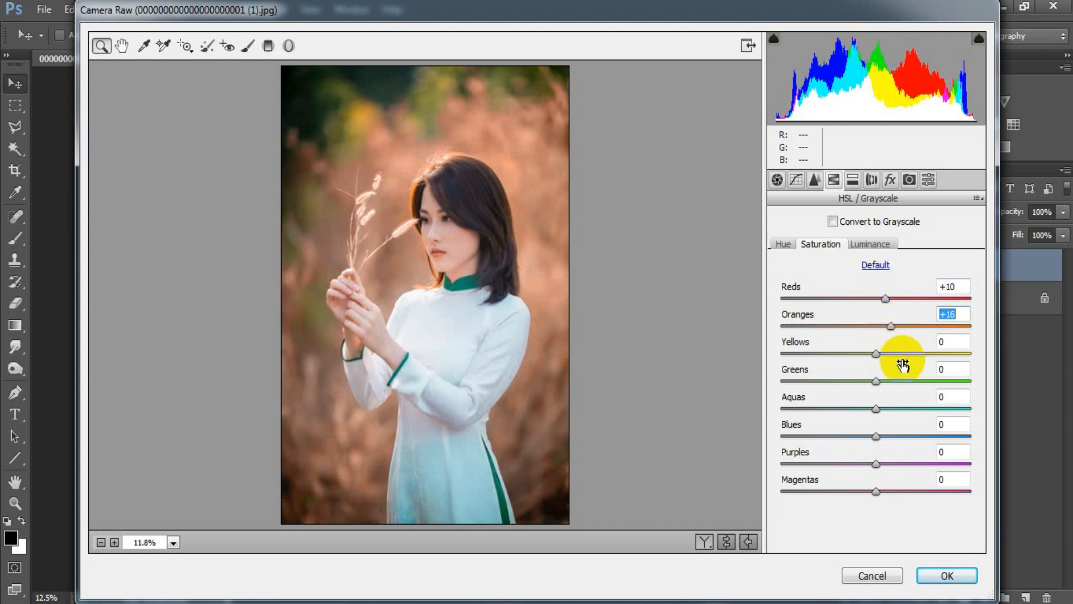
pyautogui.moveTo(876, 381); pyautogui.dragTo(781, 381)
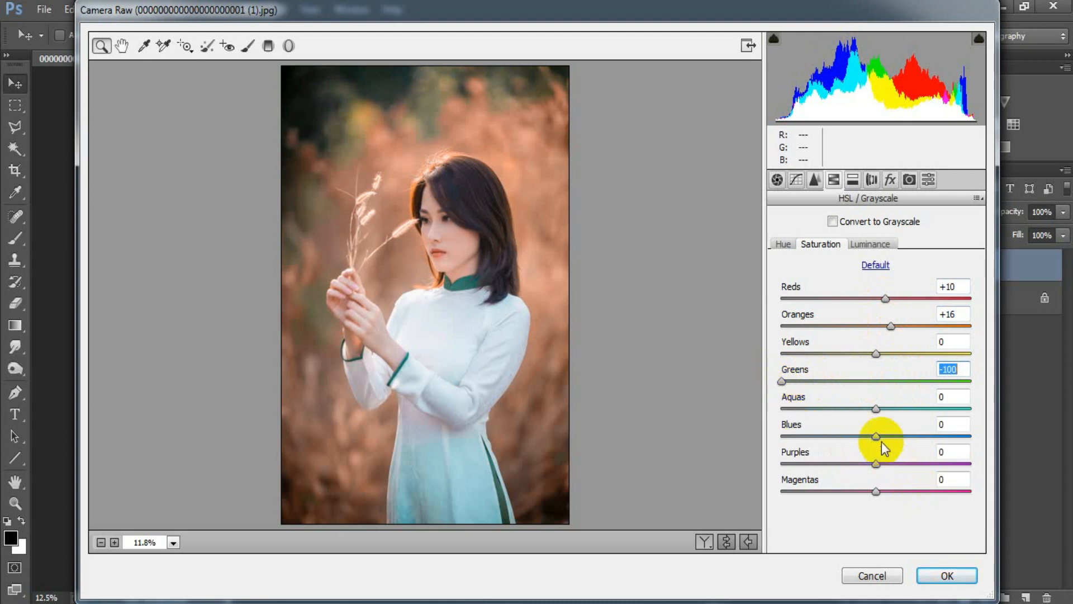
pyautogui.moveTo(877, 435); pyautogui.dragTo(817, 435)
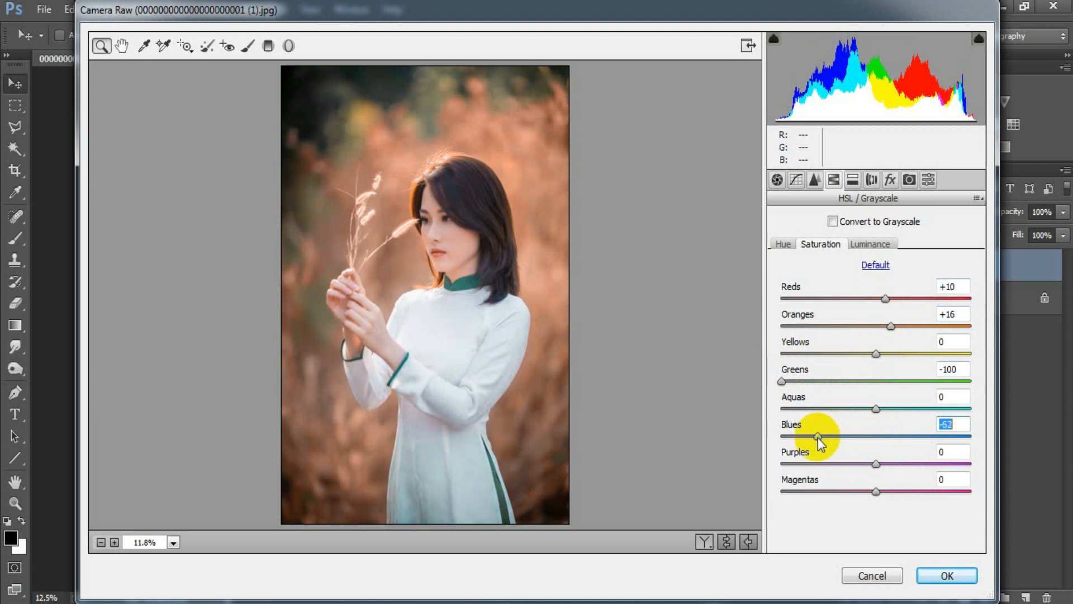
pyautogui.moveTo(876, 464); pyautogui.dragTo(776, 468)
pyautogui.moveTo(876, 491); pyautogui.dragTo(780, 490)
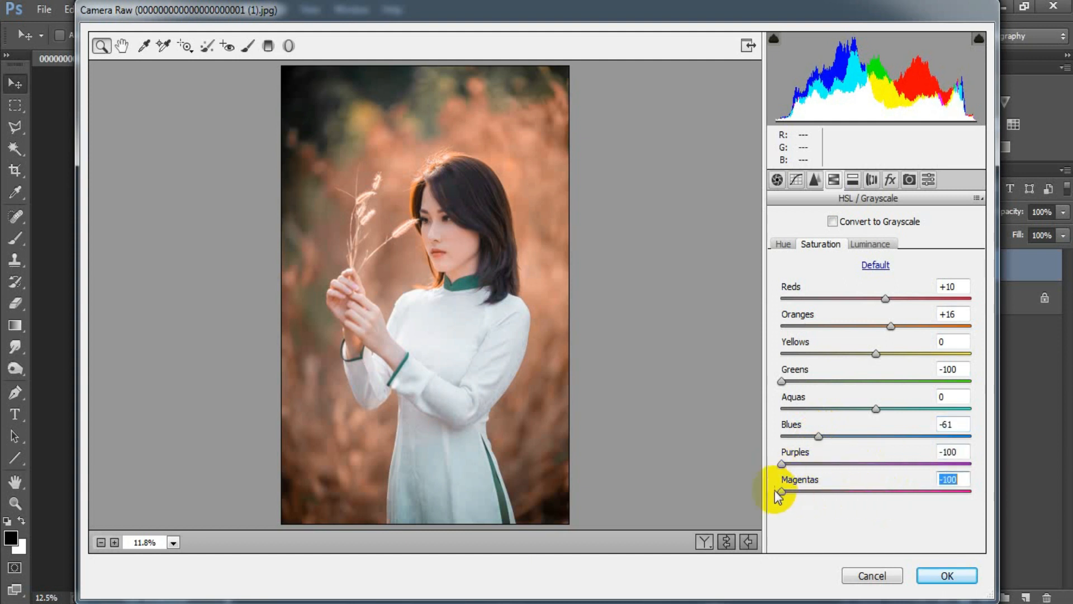
pyautogui.click(954, 481)
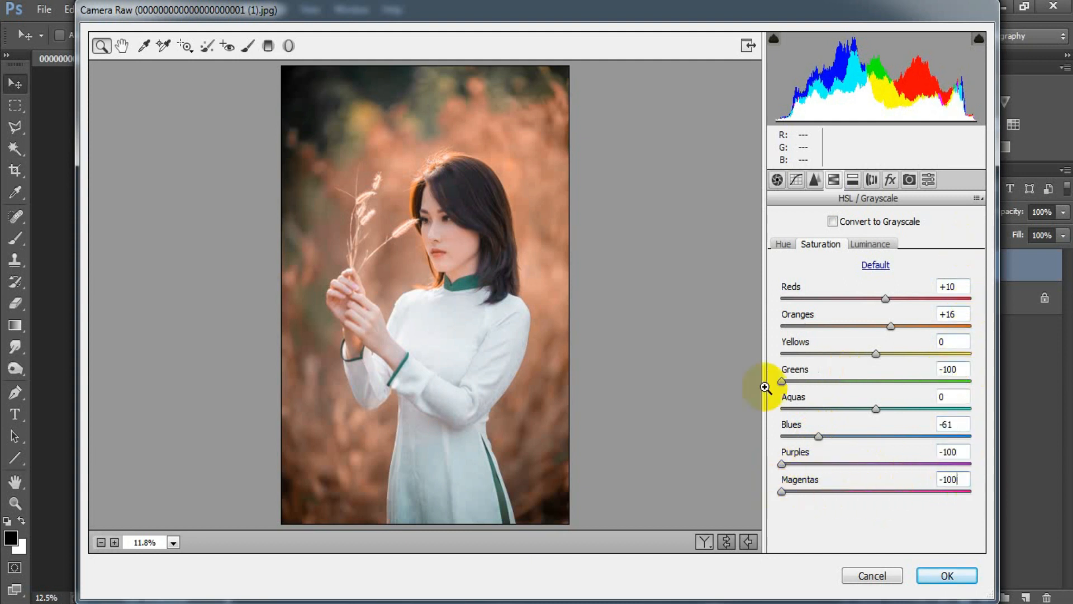
# Set the HSL luminance to Reds +12, Oranges +10, Aquas +20 and Blues -14
pyautogui.click(862, 246)
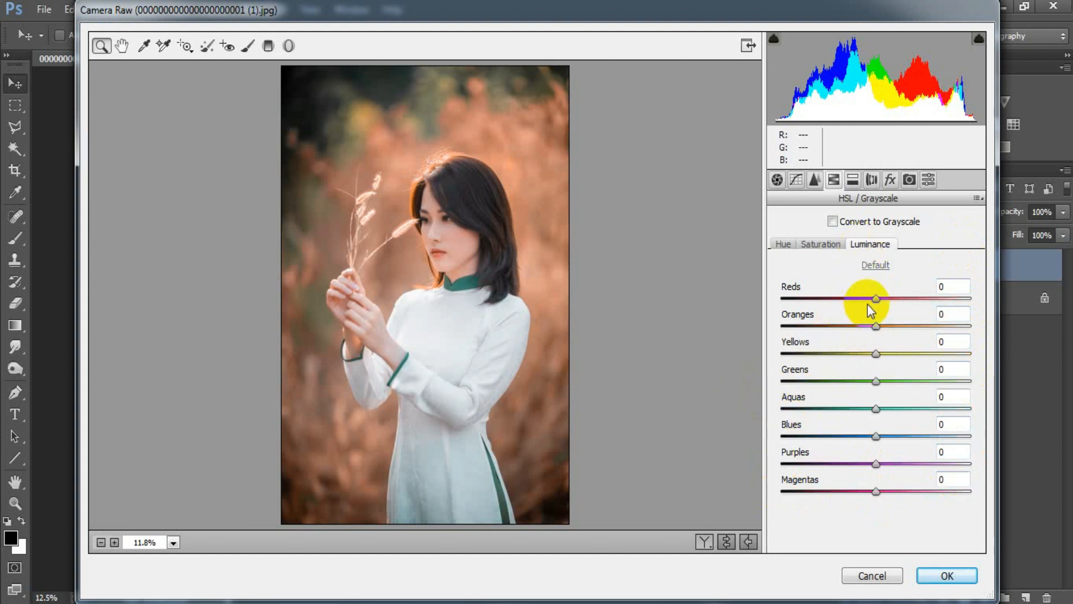
pyautogui.moveTo(877, 298); pyautogui.dragTo(889, 304)
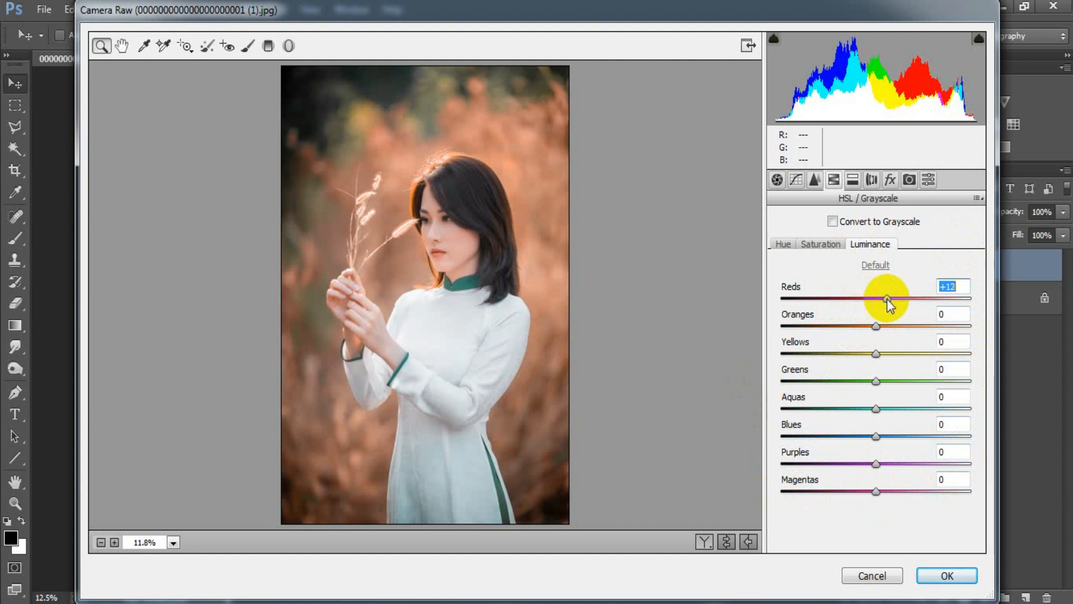
pyautogui.moveTo(875, 326); pyautogui.dragTo(887, 331)
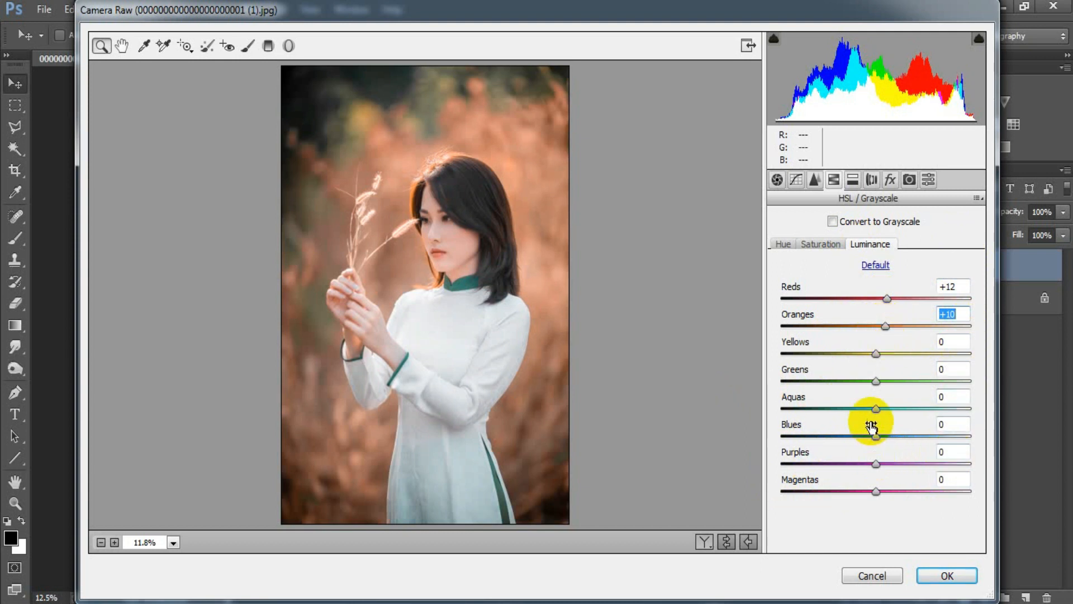
pyautogui.moveTo(875, 408); pyautogui.dragTo(892, 405)
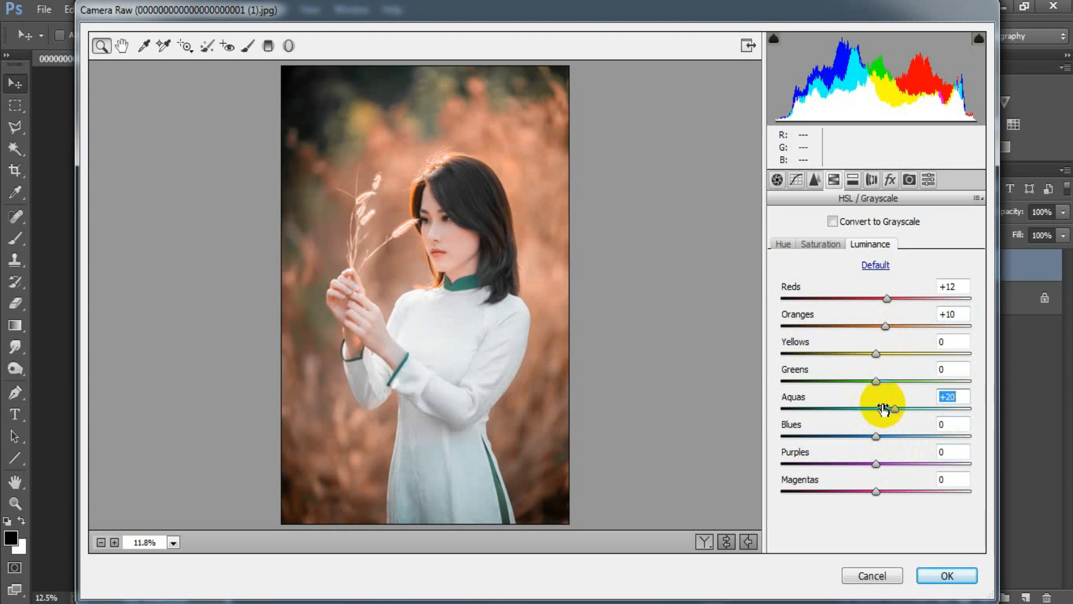
pyautogui.moveTo(880, 438); pyautogui.dragTo(862, 436)
pyautogui.click(952, 424)
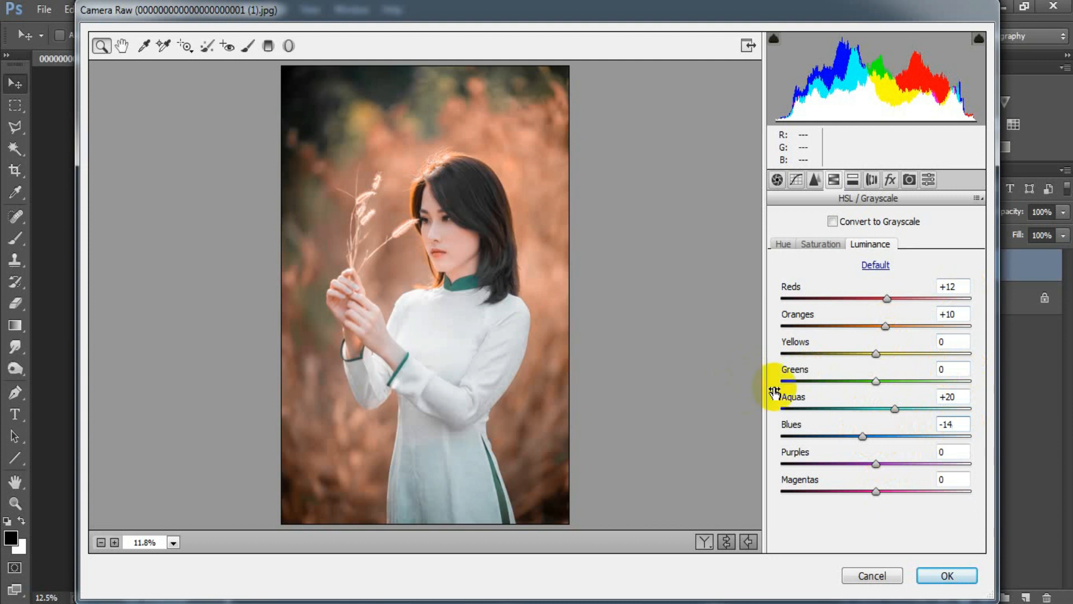
# Add grain with Amount 13 and a Highlight Priority vignette with Amount -14, Midpoint 0, Roundness -100 and Feather 73
pyautogui.click(891, 182)
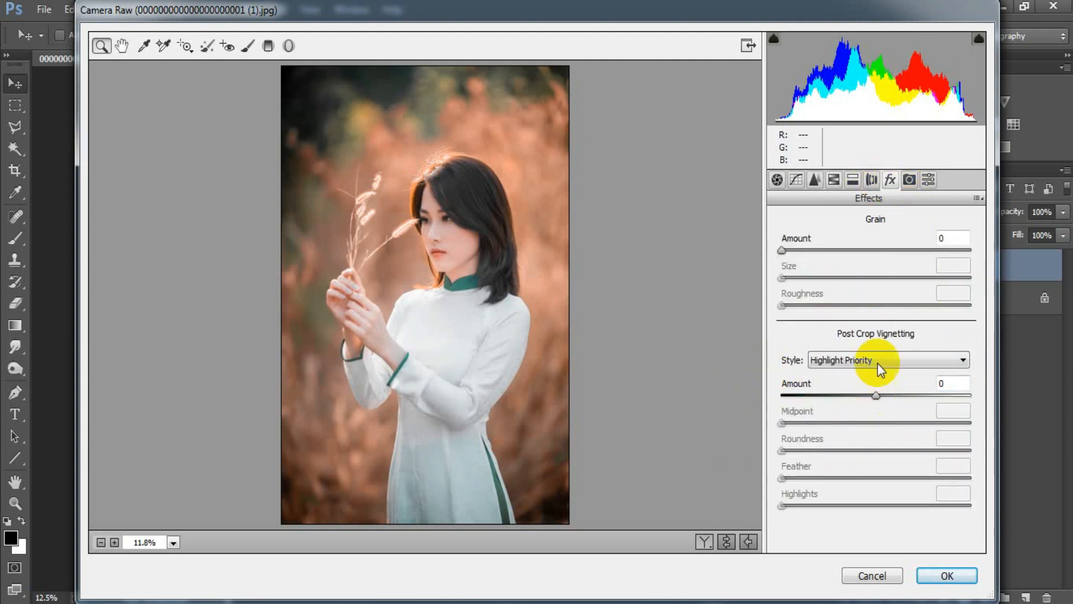
pyautogui.moveTo(782, 249); pyautogui.dragTo(808, 257)
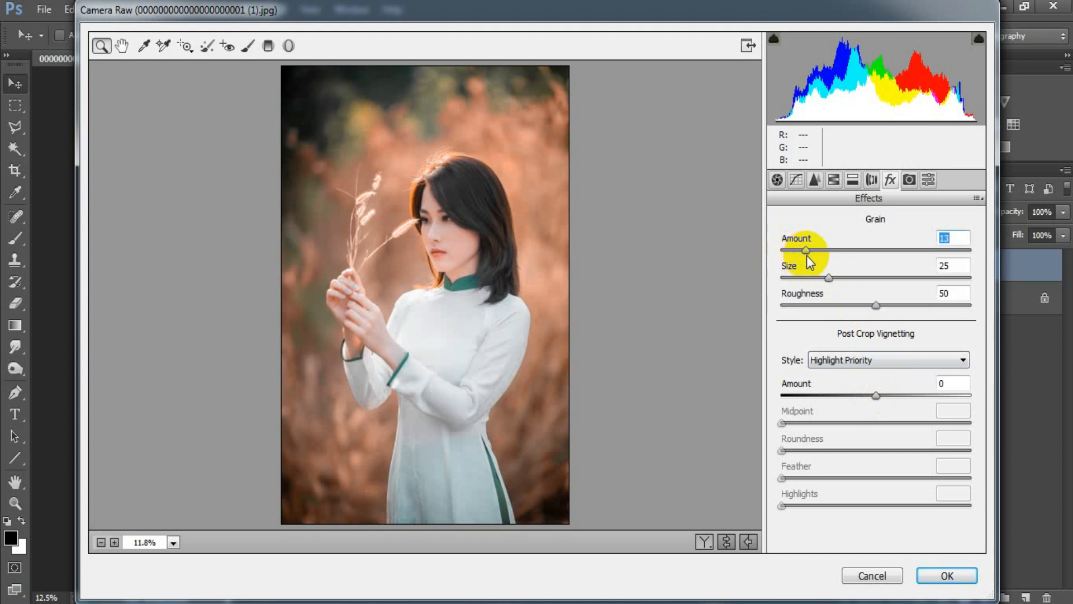
pyautogui.moveTo(878, 394); pyautogui.dragTo(865, 393)
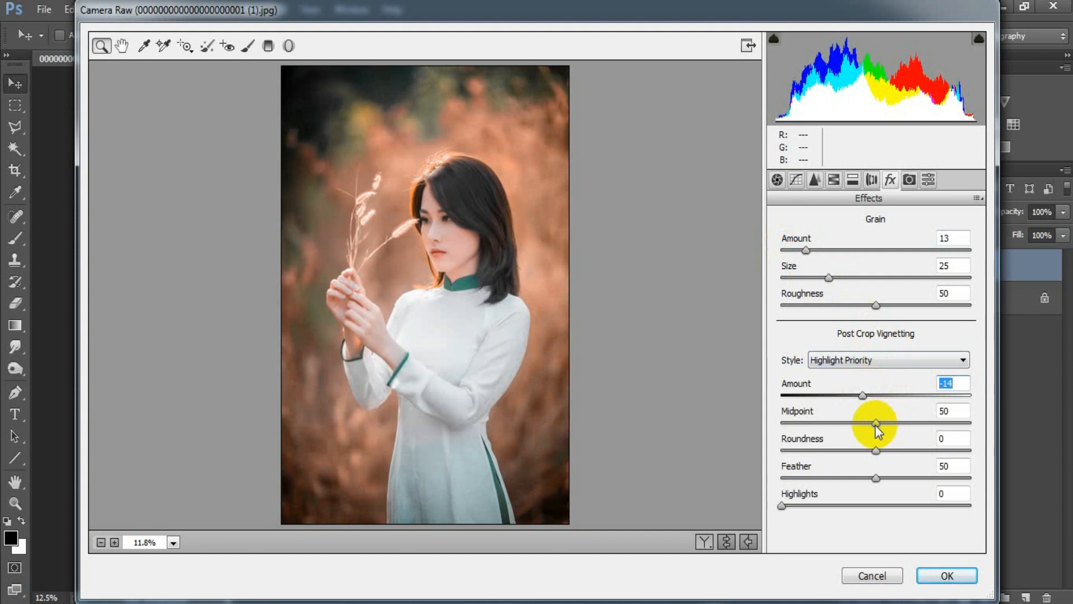
pyautogui.moveTo(875, 424); pyautogui.dragTo(777, 422)
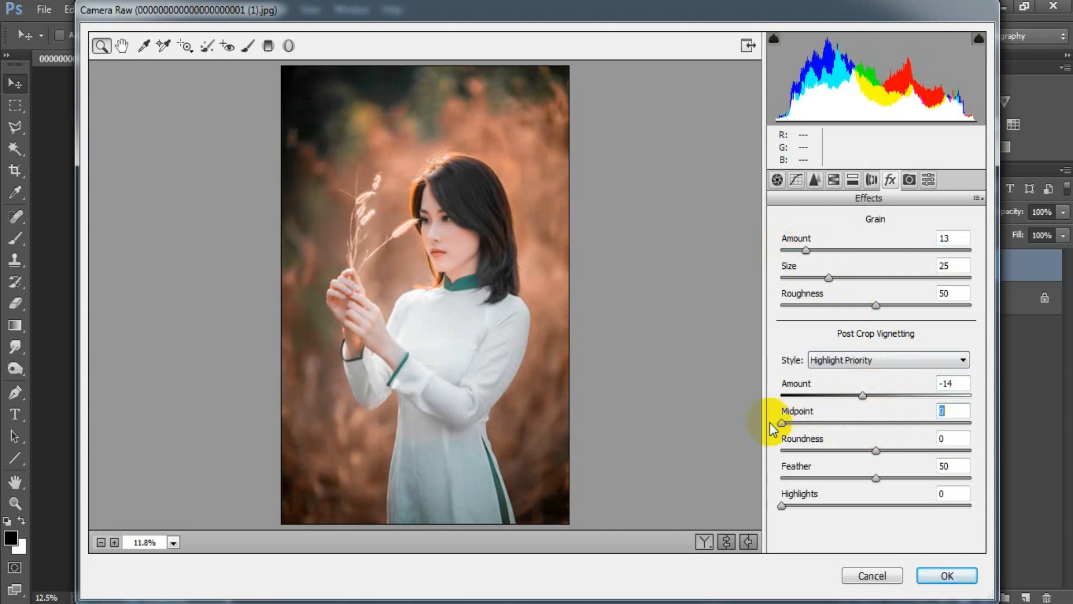
pyautogui.moveTo(876, 451); pyautogui.dragTo(746, 451)
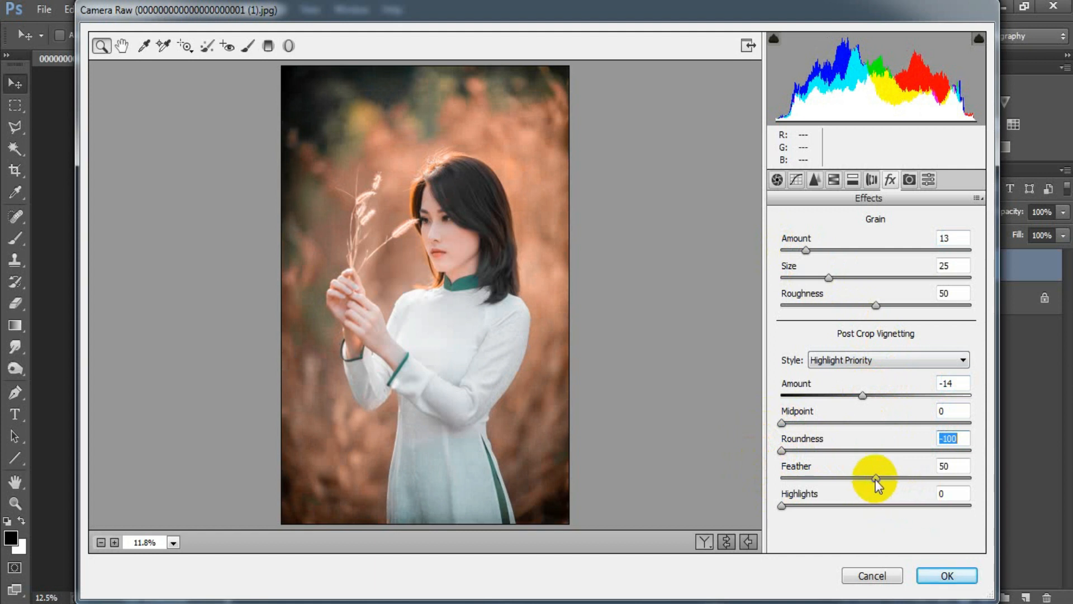
pyautogui.moveTo(875, 478); pyautogui.dragTo(890, 479)
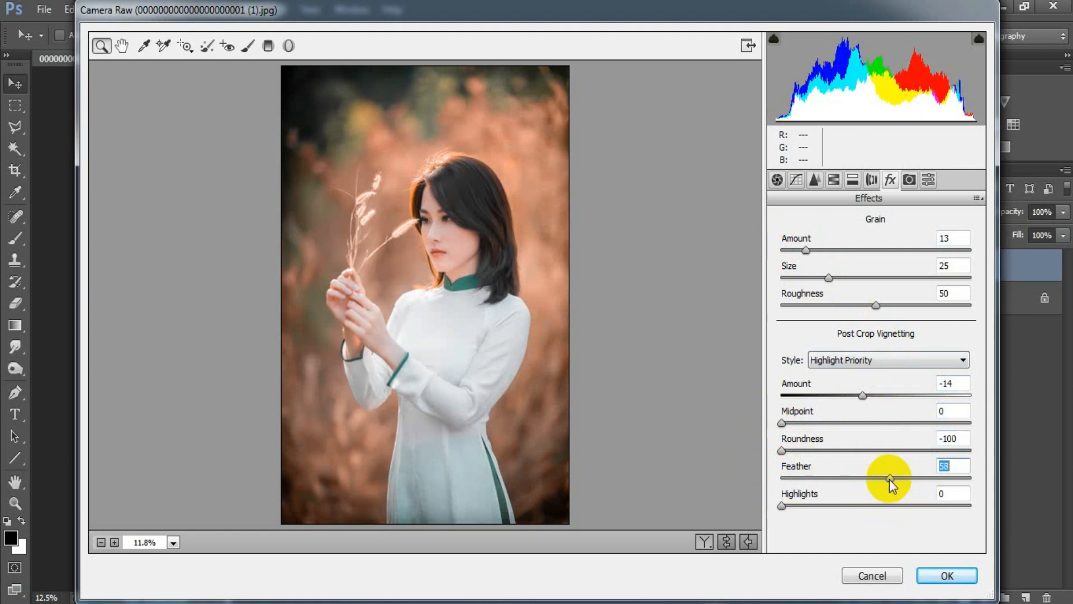
pyautogui.moveTo(893, 478); pyautogui.dragTo(905, 478)
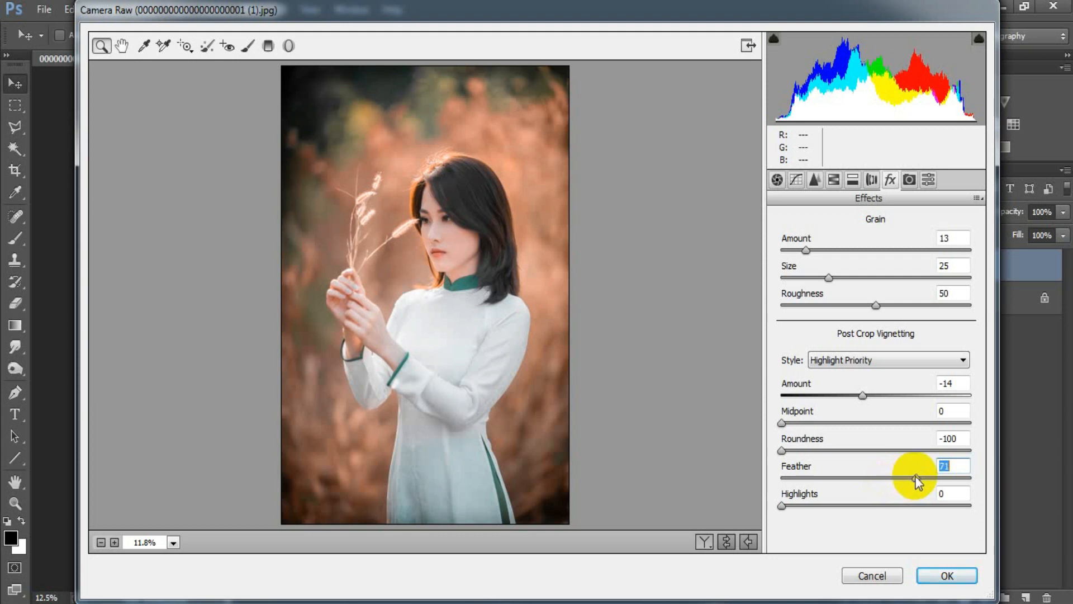
pyautogui.click(963, 465)
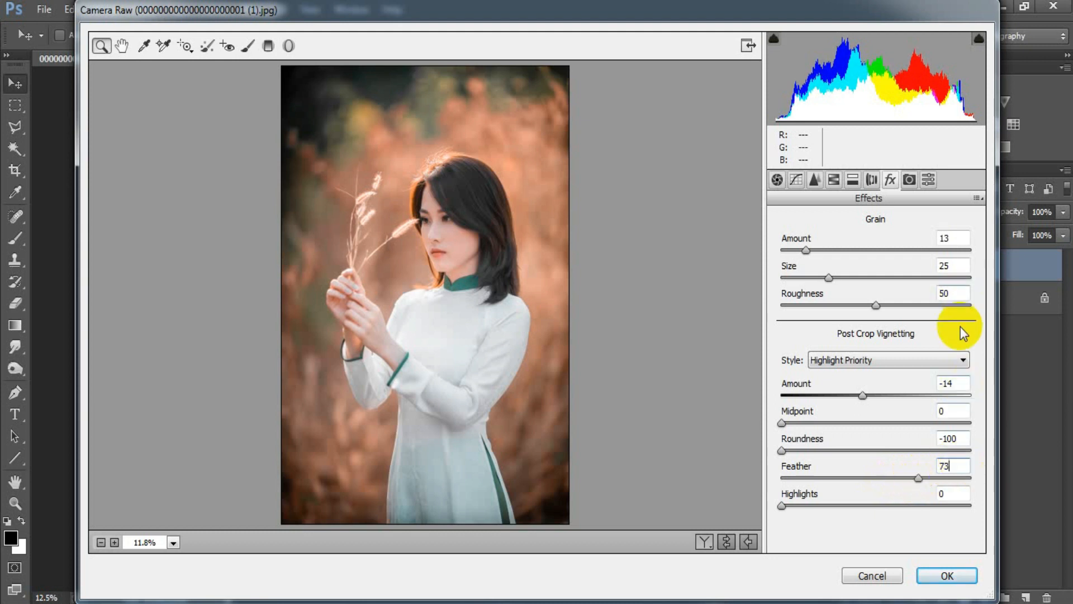
# Compare the before and after views side by side and apply the Camera Raw adjustments to the portrait
pyautogui.click(705, 542)
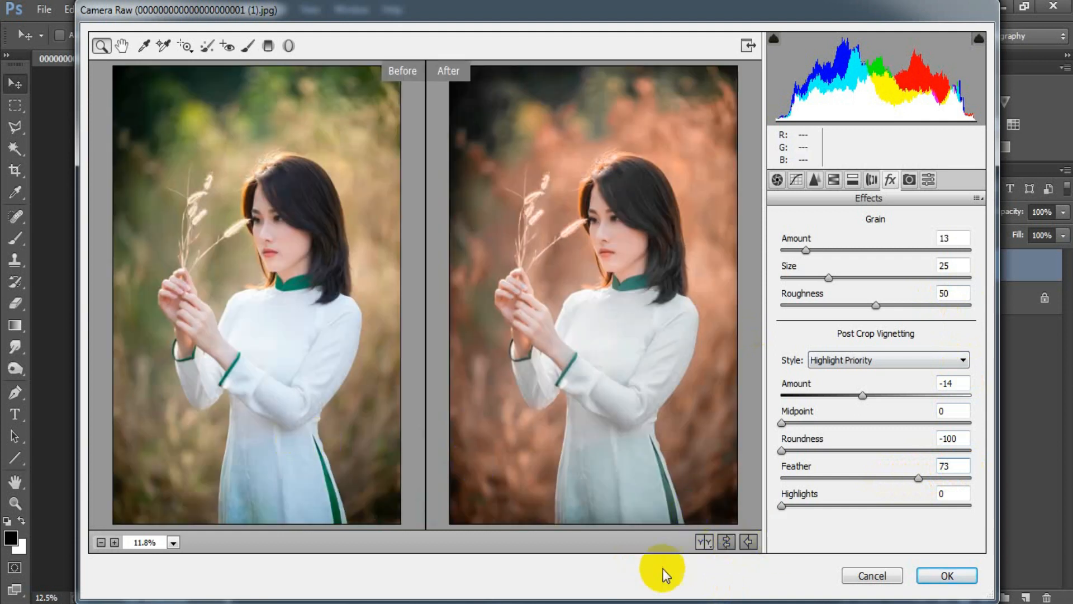
pyautogui.click(945, 576)
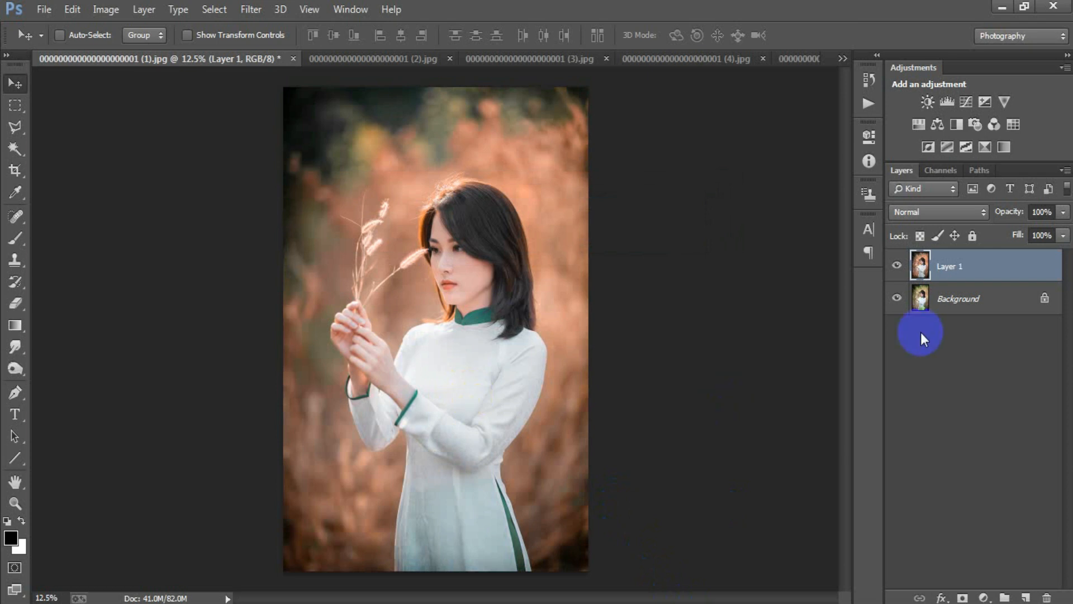
# Toggle the visibility of Layer 1 to compare the graded portrait with the original
pyautogui.click(897, 266)
pyautogui.click(897, 267)
pyautogui.click(897, 266)
pyautogui.click(897, 267)
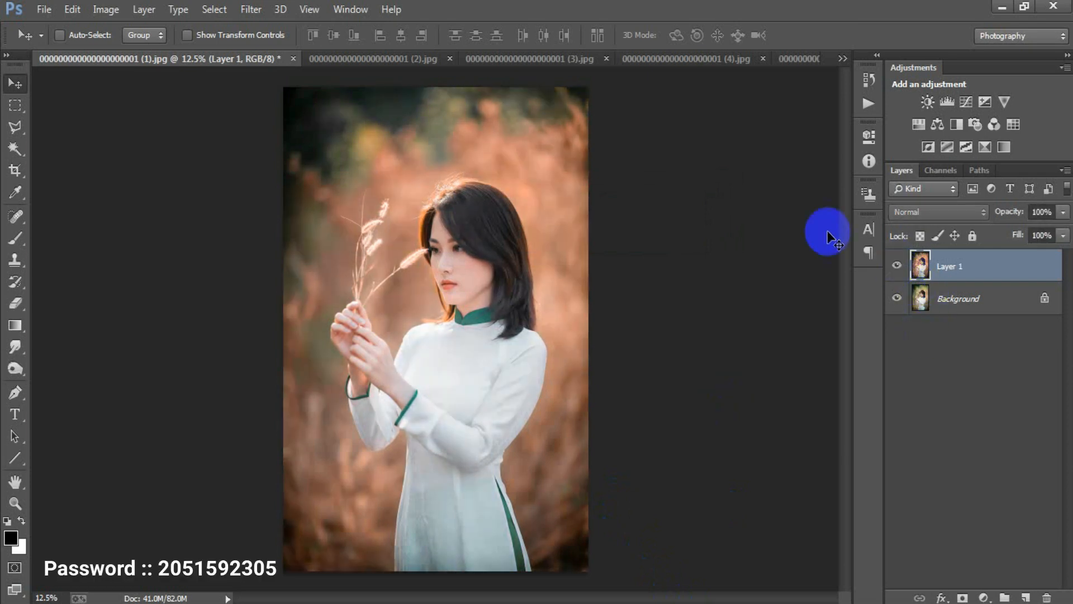
# Switch to photo (2) and toggle its Layer 1 visibility to compare the graded and original versions
pyautogui.click(362, 61)
pyautogui.click(897, 259)
pyautogui.click(898, 260)
pyautogui.click(898, 260)
pyautogui.click(898, 260)
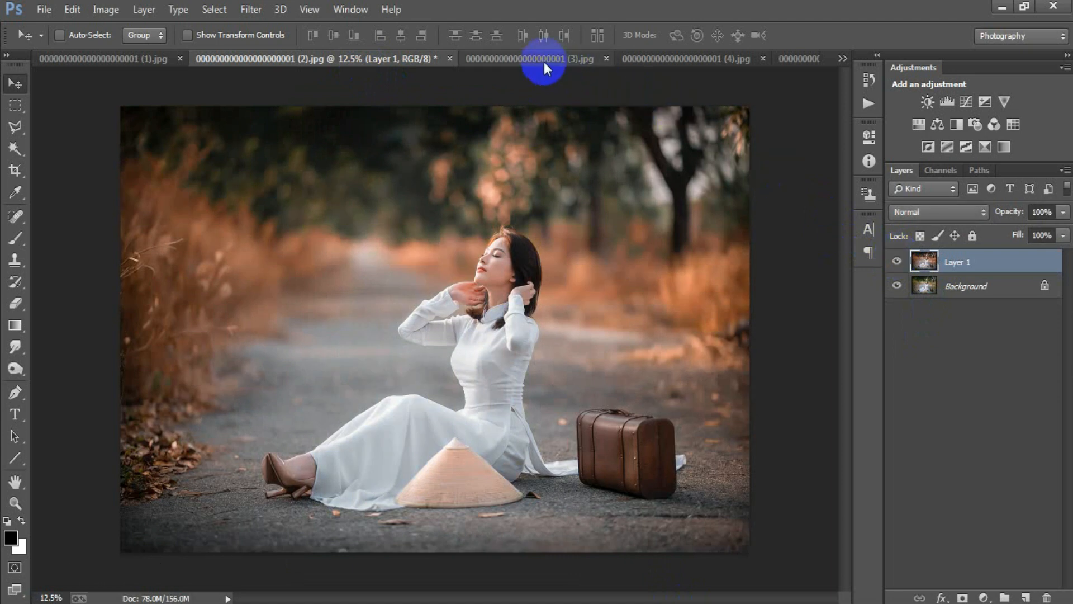
# Switch to photo (3) and toggle its Layer 1 visibility to compare the graded and original versions
pyautogui.click(545, 59)
pyautogui.click(898, 261)
pyautogui.click(897, 261)
pyautogui.click(897, 262)
pyautogui.click(898, 262)
# Switch to photo (4) and toggle its Layer 1 visibility to compare the graded and original versions
pyautogui.click(658, 59)
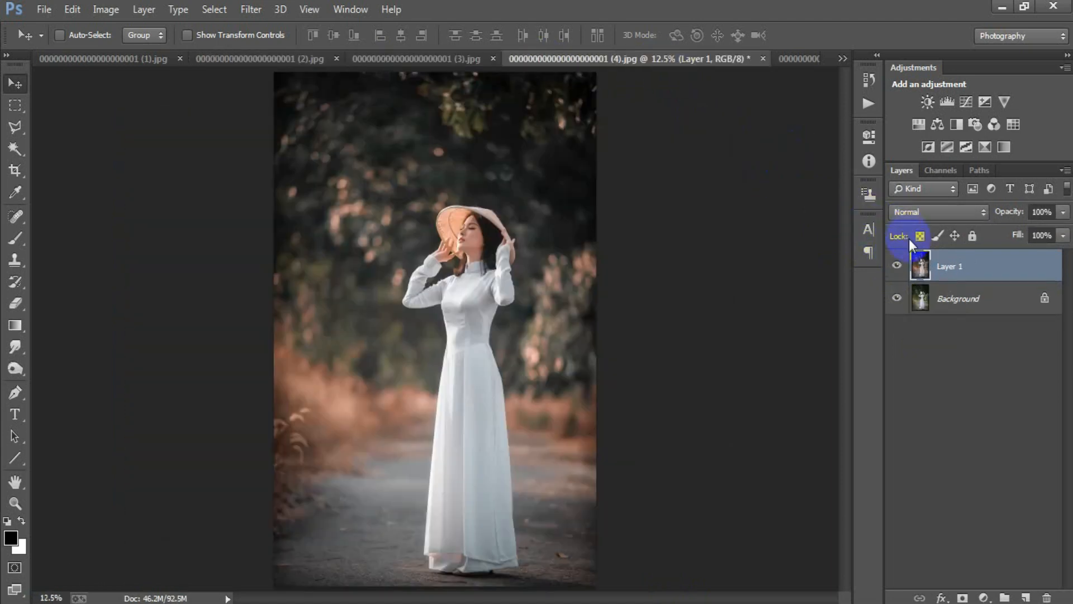
pyautogui.click(899, 266)
pyautogui.click(898, 266)
pyautogui.click(898, 266)
pyautogui.click(899, 266)
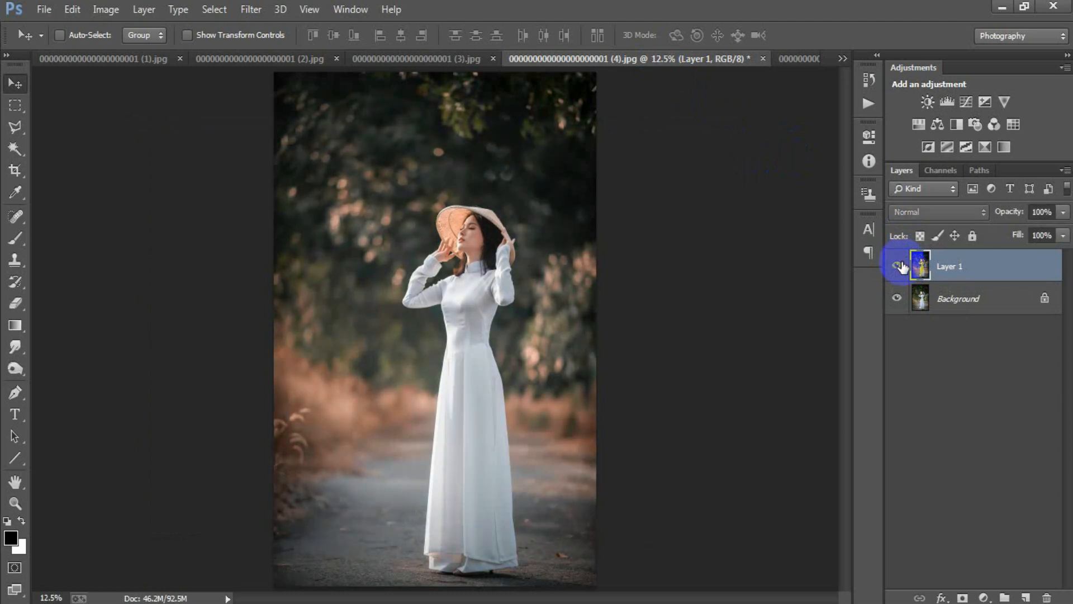
# Switch to photo (5) and toggle its Layer 1 visibility to compare the graded and original versions
pyautogui.click(794, 58)
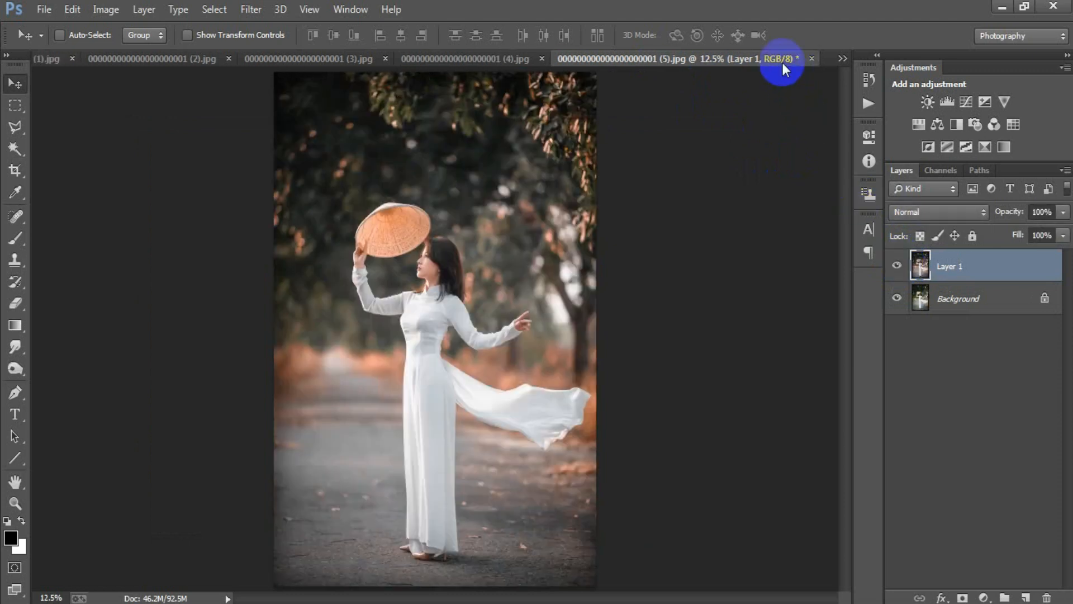
pyautogui.click(898, 266)
pyautogui.click(898, 266)
pyautogui.click(899, 267)
pyautogui.click(898, 266)
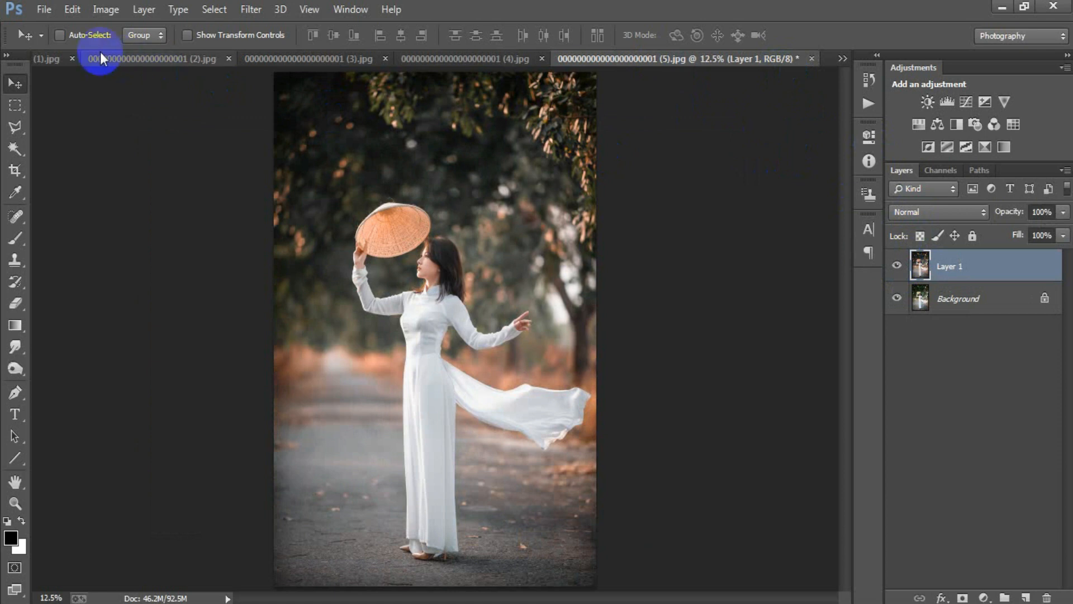
# Return to photo (1) and toggle its Layer 1 visibility to compare the grade with the original again
pyautogui.click(46, 56)
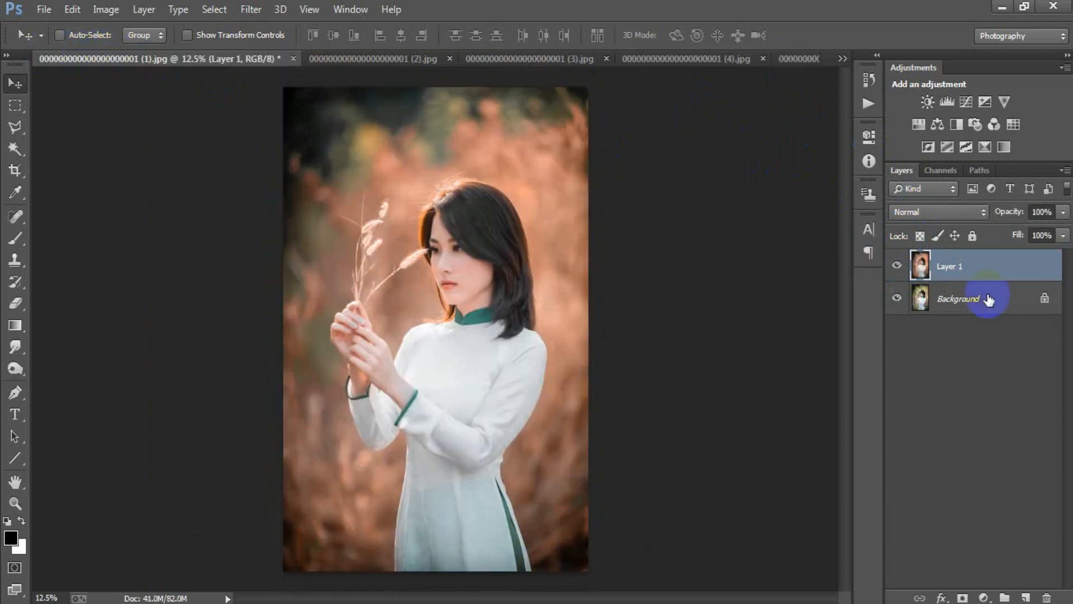
pyautogui.click(897, 267)
pyautogui.click(897, 266)
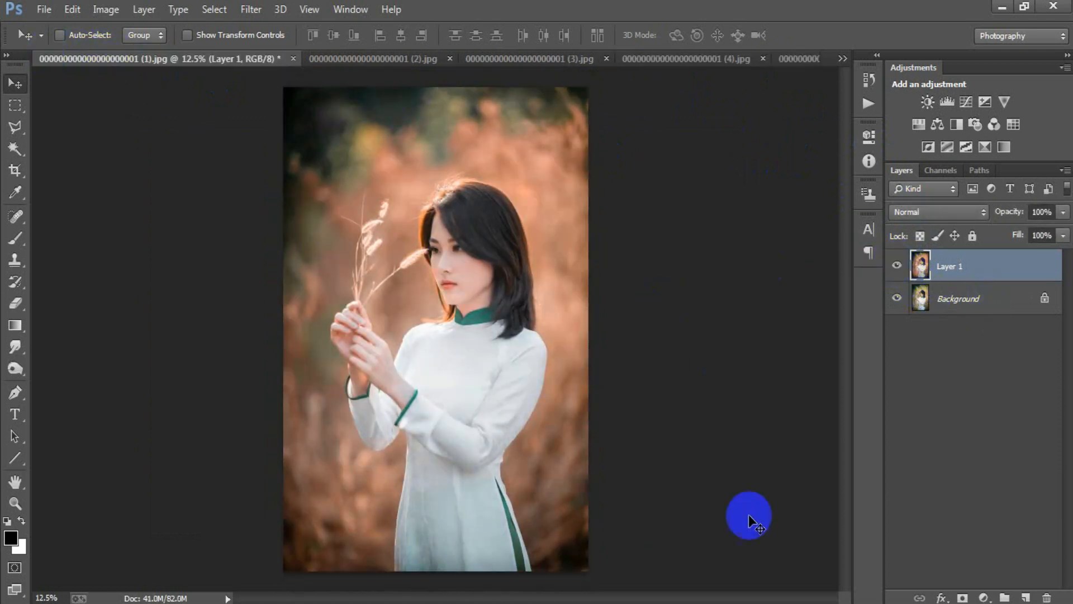